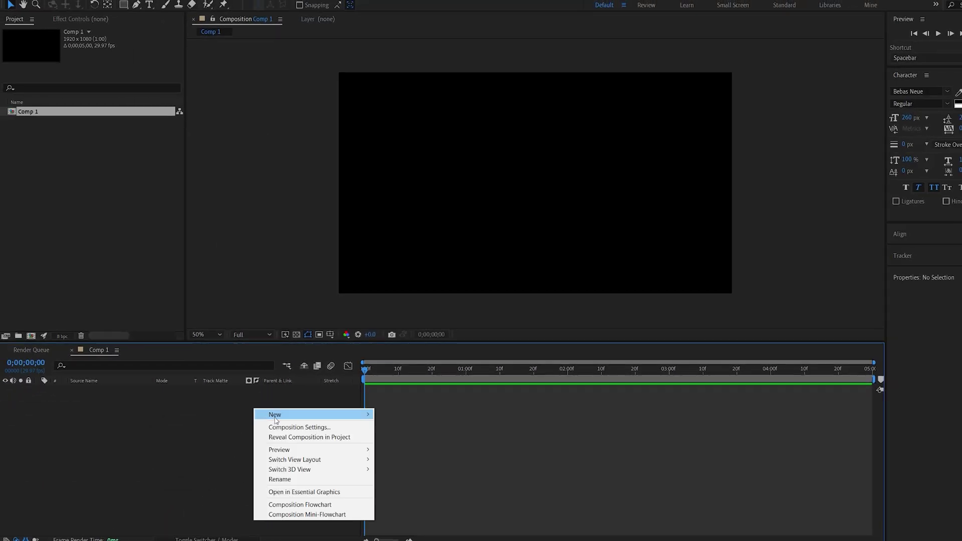
- Create a white CHROMATIC text layer and centre its anchor point and position in Comp 1
{"action": "mouse_move", "coordinate": [275, 415]}
{"action": "left_click", "coordinate": [414, 429]}
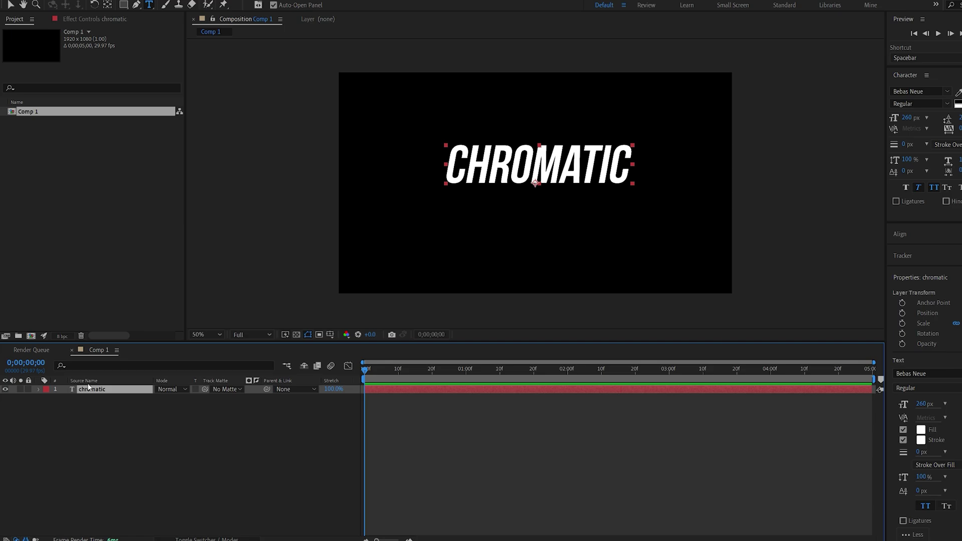
{"action": "key", "text": "ctrl+alt+Home"}
{"action": "key", "text": "ctrl+Home"}
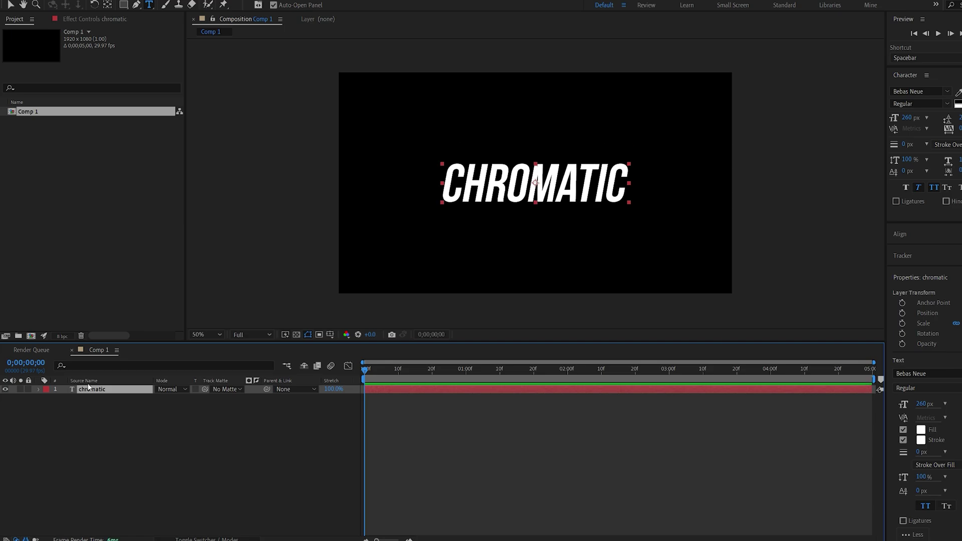
{"action": "left_click", "coordinate": [148, 429]}
{"action": "right_click", "coordinate": [187, 418]}
- Create a new solid layer named Fract
{"action": "mouse_move", "coordinate": [235, 424]}
{"action": "left_click", "coordinate": [369, 447]}
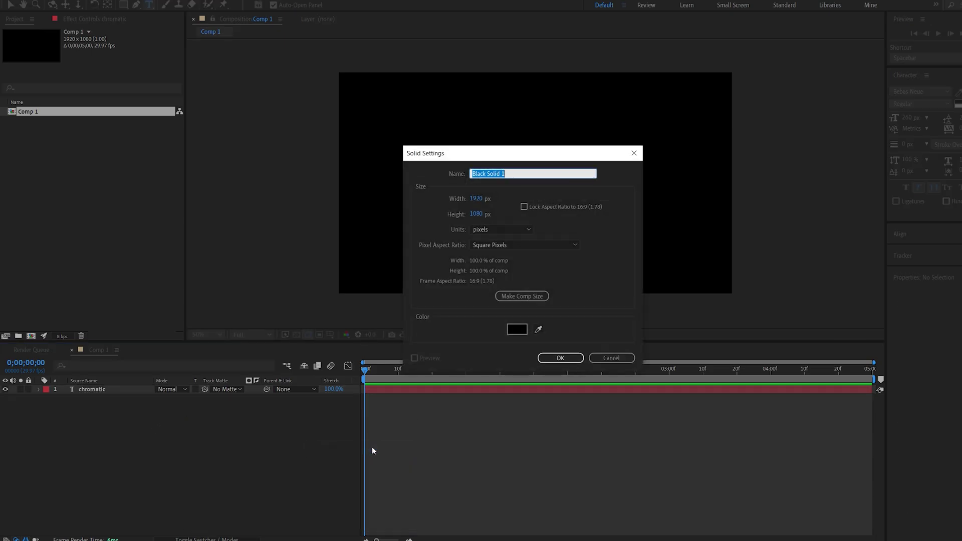
{"action": "type", "text": "Fract"}
{"action": "key", "text": "Return"}
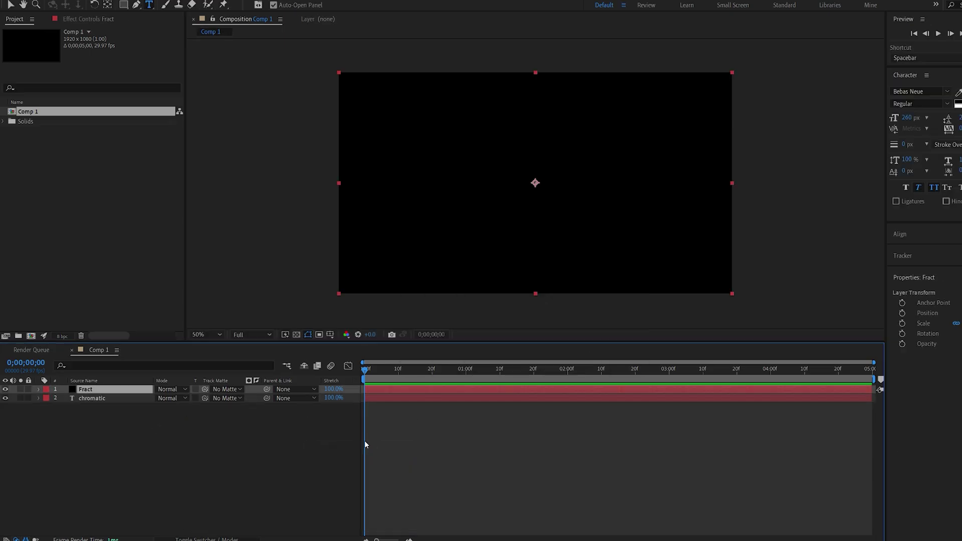
- Apply Fractal Noise to Fract with Noise Type Block and Complexity 1
{"action": "key", "text": "ctrl+space"}
{"action": "type", "text": "fract"}
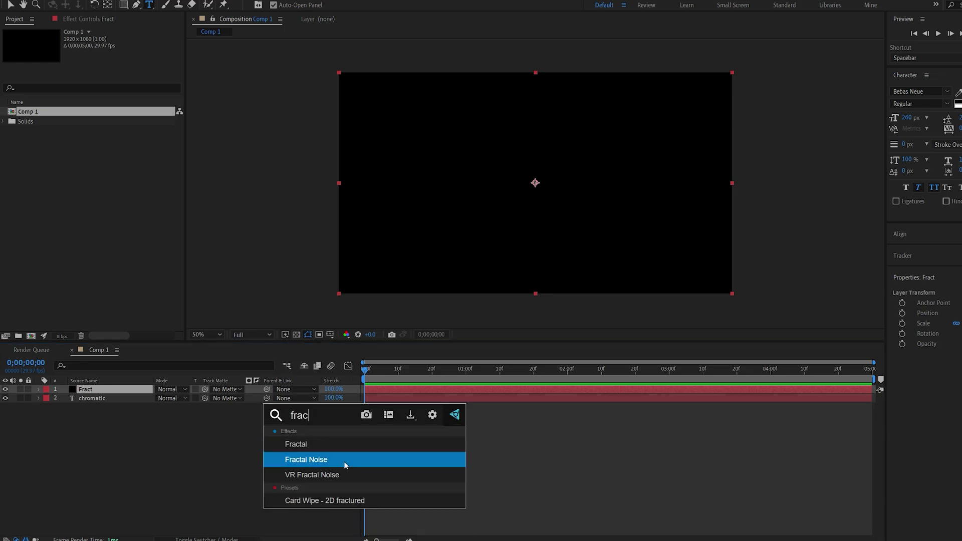
{"action": "left_click", "coordinate": [344, 460]}
{"action": "left_click", "coordinate": [126, 58]}
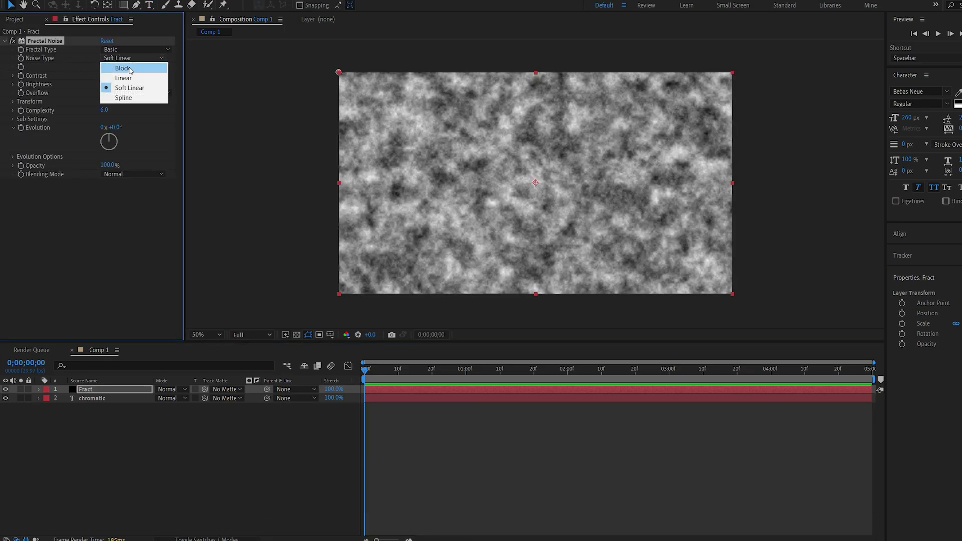
{"action": "left_click", "coordinate": [130, 70]}
{"action": "left_click", "coordinate": [104, 110]}
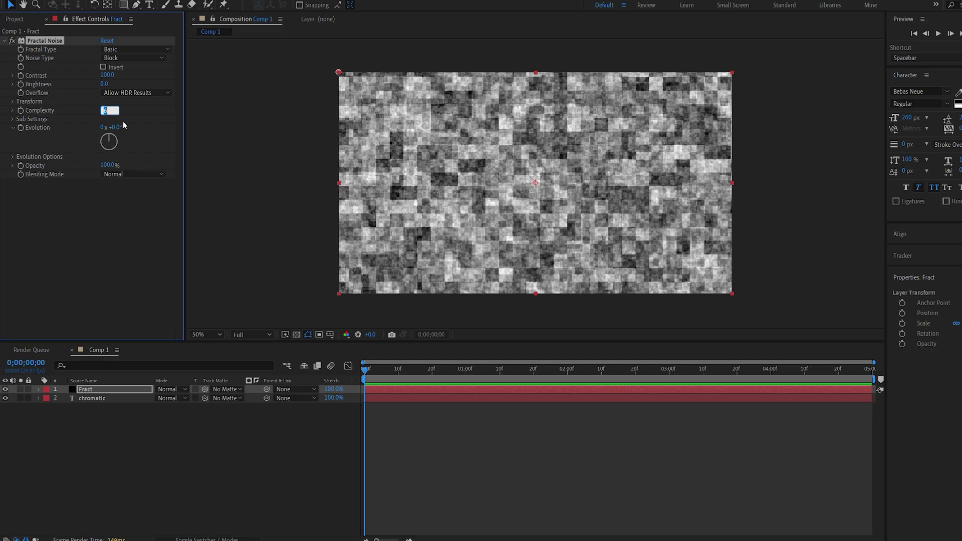
{"action": "type", "text": "1"}
{"action": "key", "text": "Return"}
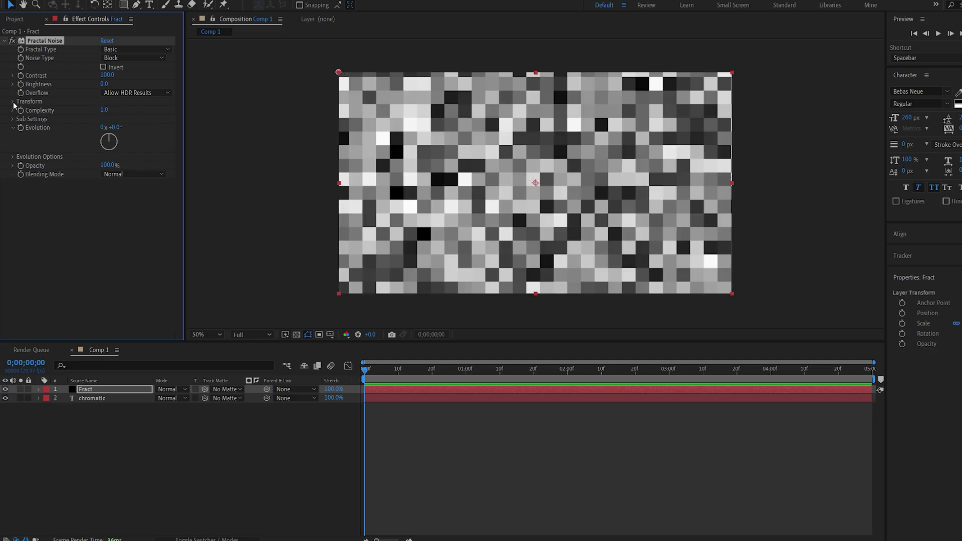
- Disable Uniform Scaling; set Scale Width 367, Scale Height 25, Contrast 367, Brightness -53
{"action": "left_click", "coordinate": [13, 102]}
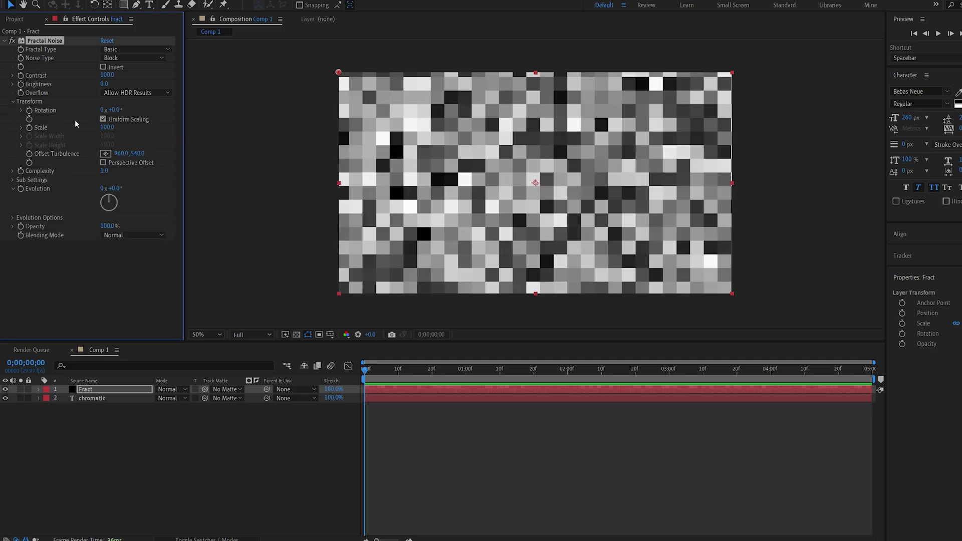
{"action": "left_click", "coordinate": [103, 119]}
{"action": "mouse_move", "coordinate": [106, 135]}
{"action": "left_mouse_down"}
{"action": "mouse_move", "coordinate": [135, 137]}
{"action": "mouse_move", "coordinate": [89, 166]}
{"action": "mouse_move", "coordinate": [71, 163]}
{"action": "left_mouse_up"}
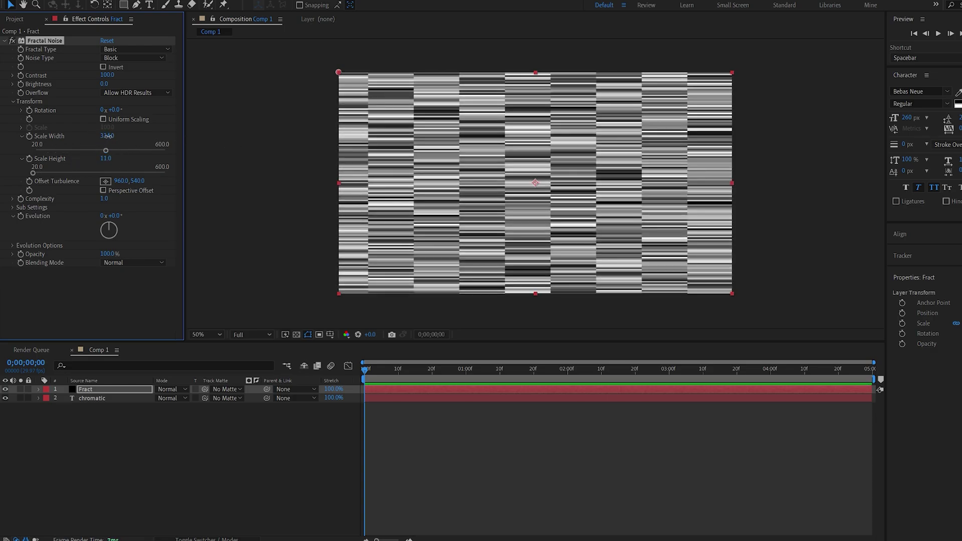
{"action": "left_click_drag", "start_coordinate": [107, 136], "coordinate": [112, 162]}
{"action": "left_click_drag", "start_coordinate": [104, 83], "coordinate": [251, 80]}
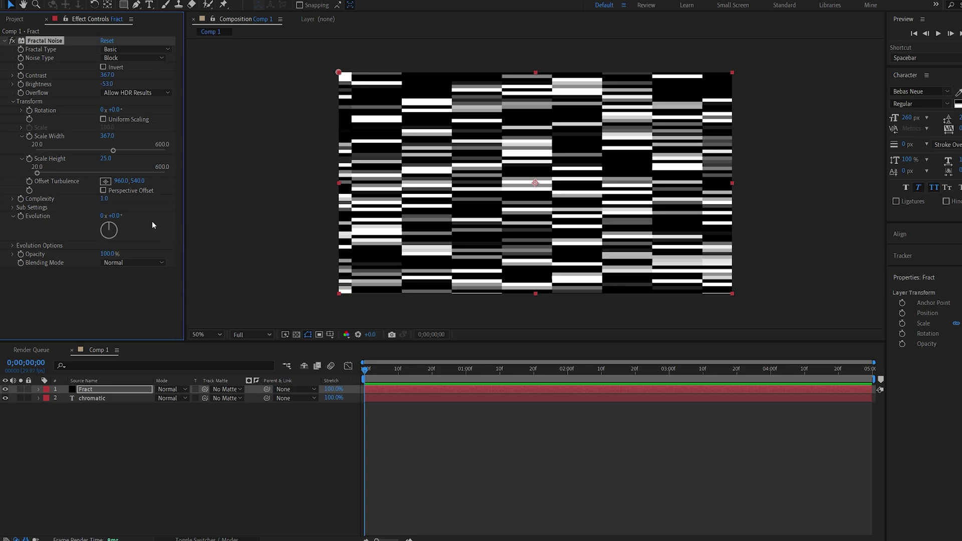
{"action": "left_click", "coordinate": [104, 199]}
- Set Complexity to 2 and adjust Fractal Noise Brightness between -275 and 288
{"action": "type", "text": "2"}
{"action": "key", "text": "Return"}
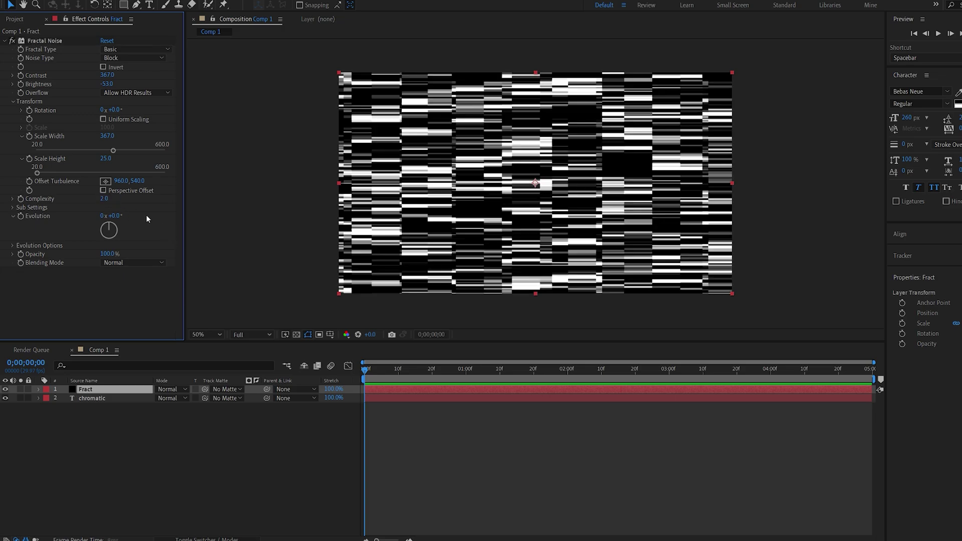
{"action": "left_click_drag", "start_coordinate": [107, 83], "coordinate": [19, 111]}
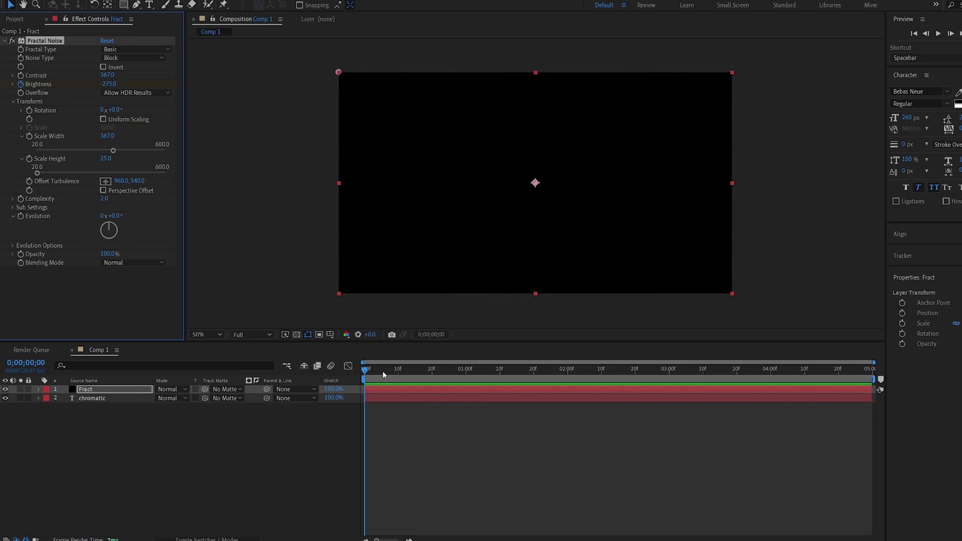
{"action": "left_click_drag", "start_coordinate": [383, 374], "coordinate": [466, 386]}
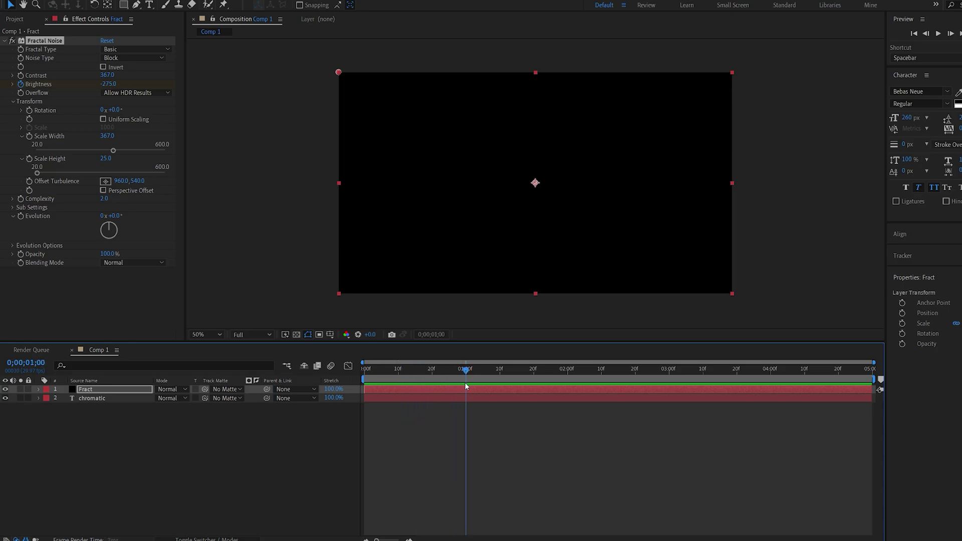
{"action": "left_click_drag", "start_coordinate": [107, 83], "coordinate": [361, 101]}
{"action": "key", "text": "ctrl+z"}
{"action": "key", "text": "Home"}
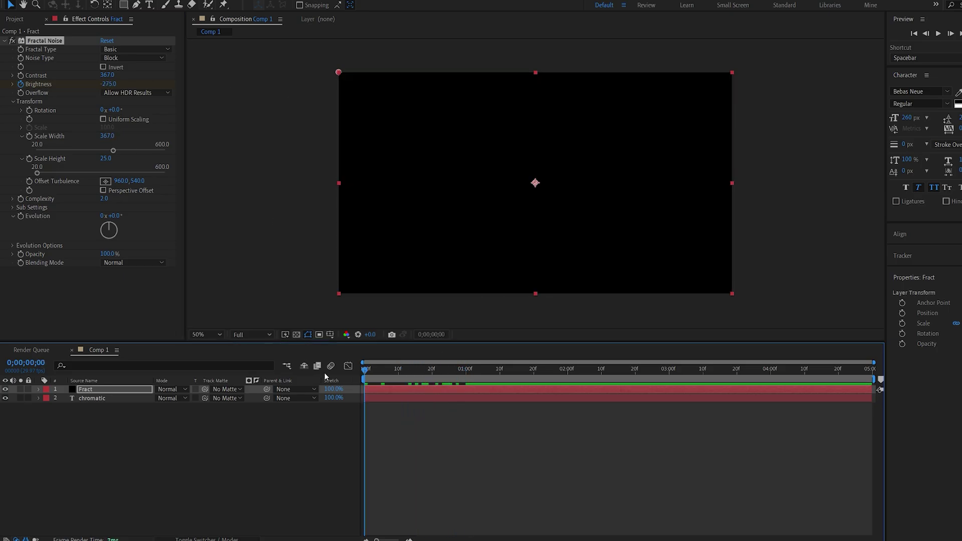
- Keyframe Evolution from 0 to 2 revolutions at the comp's end and preview
{"action": "left_click", "coordinate": [21, 217]}
{"action": "left_click_drag", "start_coordinate": [746, 379], "coordinate": [894, 386]}
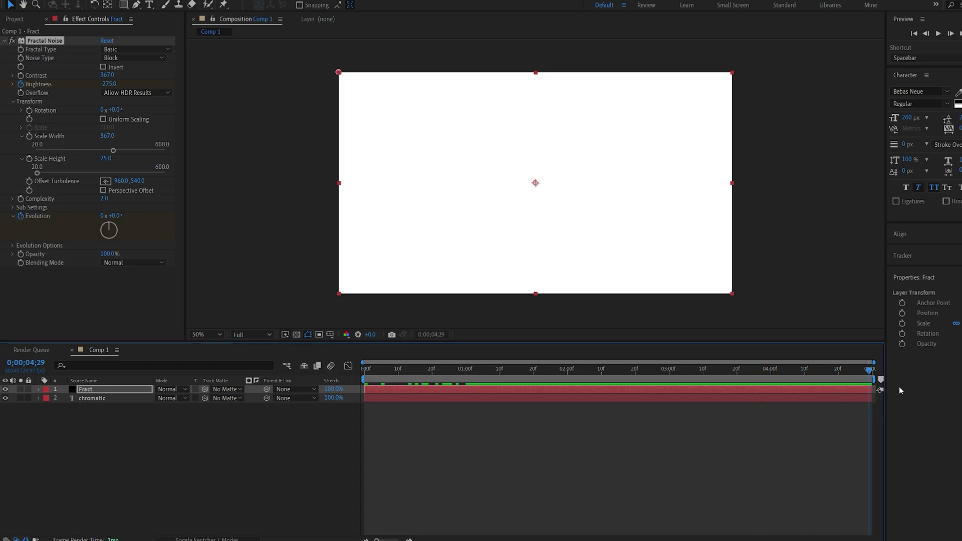
{"action": "left_click", "coordinate": [103, 216]}
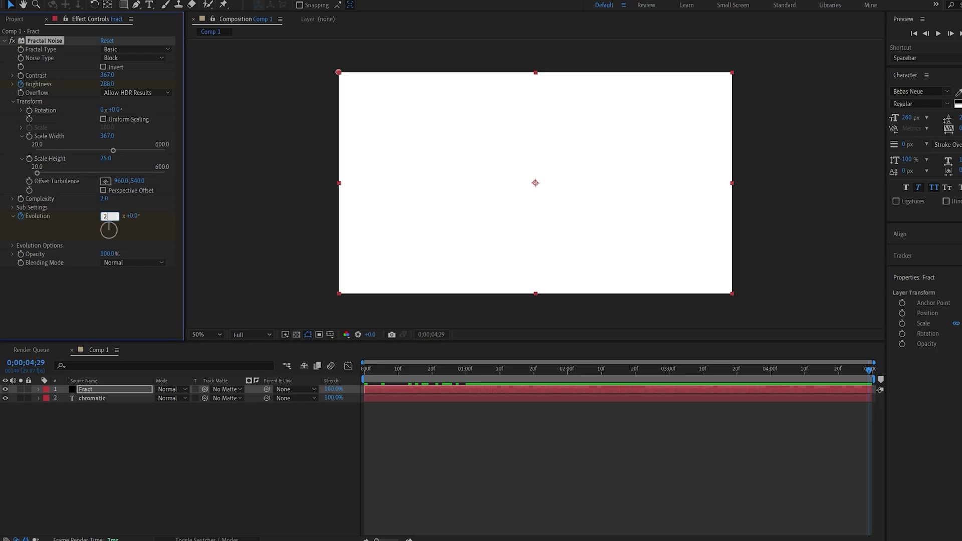
{"action": "type", "text": "2"}
{"action": "key", "text": "Return"}
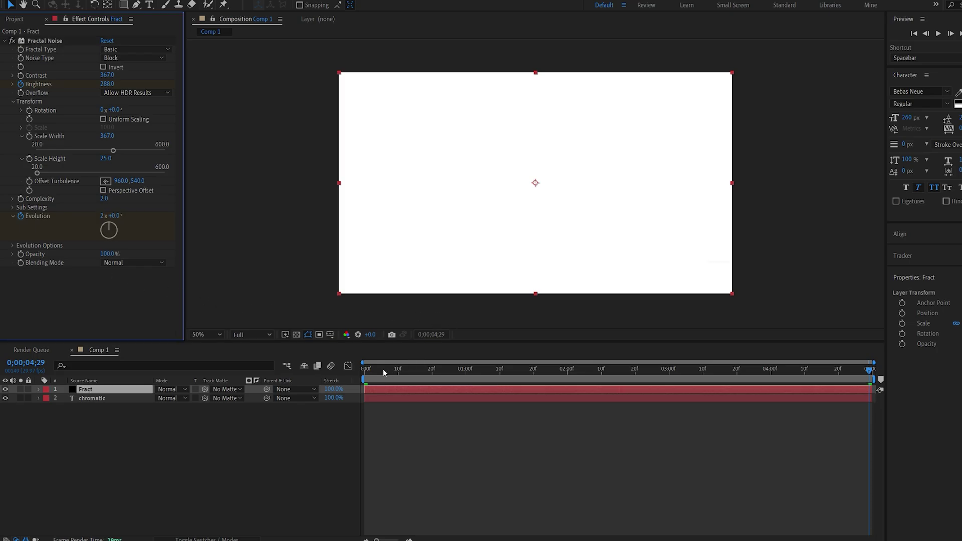
{"action": "key", "text": "space"}
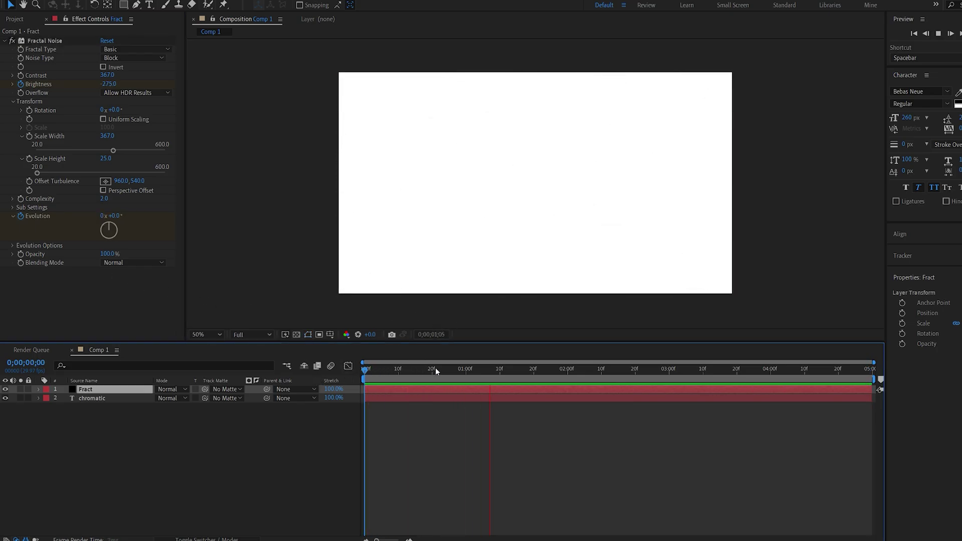
- Hide Fract and set the chromatic layer's Track Matte to 1. Fract, then preview
{"action": "left_click", "coordinate": [412, 369]}
{"action": "left_click", "coordinate": [5, 389]}
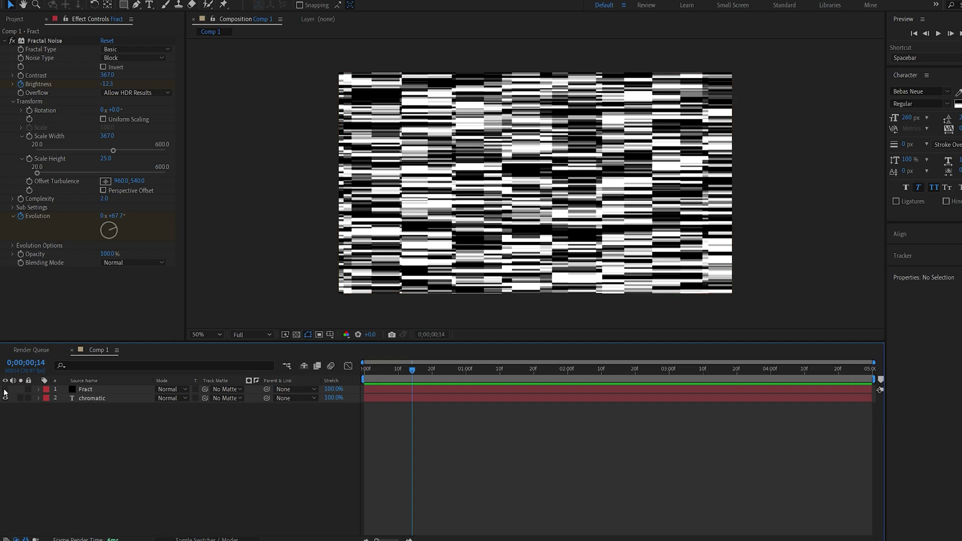
{"action": "left_click", "coordinate": [111, 397]}
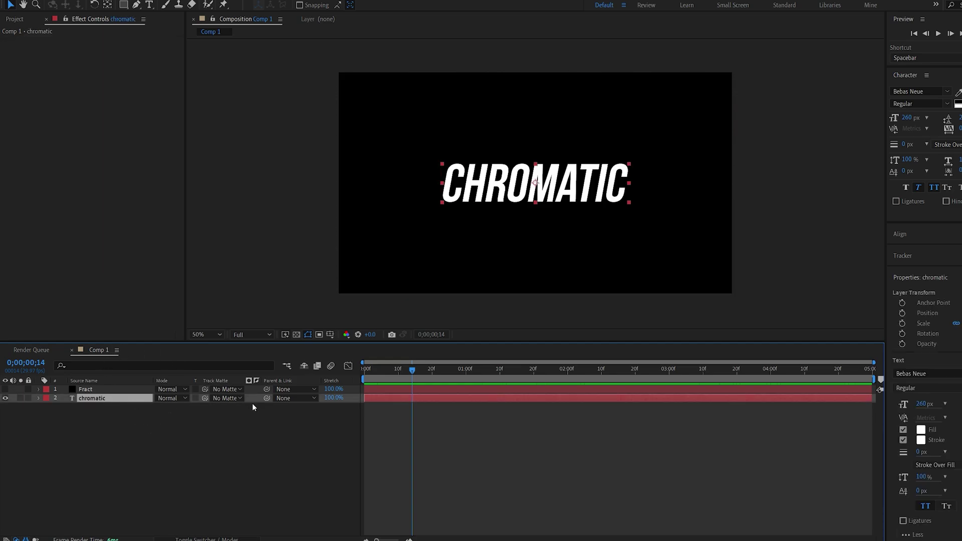
{"action": "left_click", "coordinate": [233, 401]}
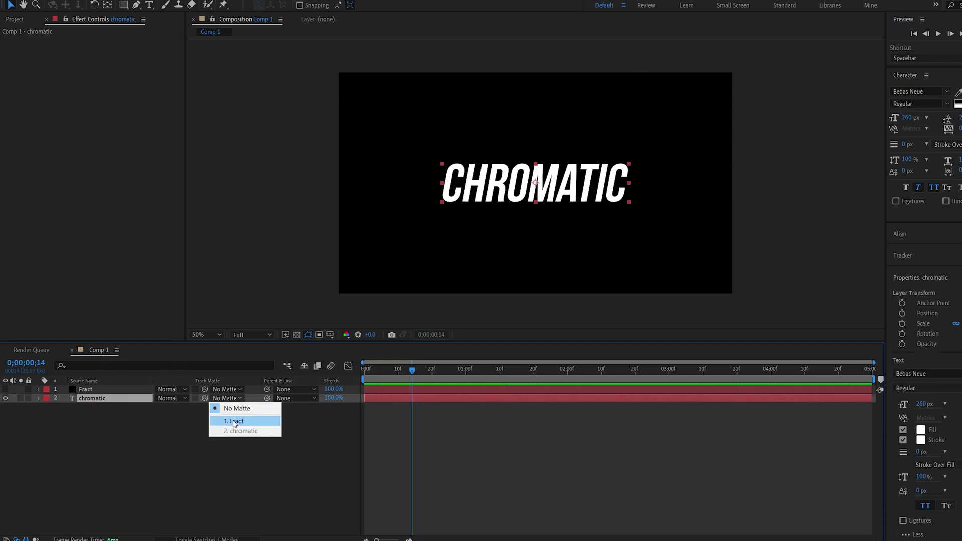
{"action": "left_click", "coordinate": [234, 421]}
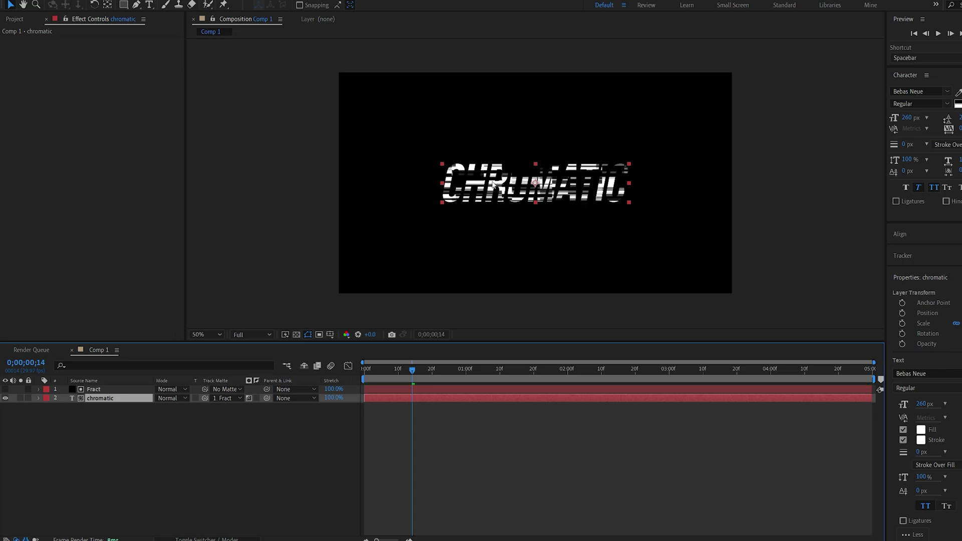
{"action": "left_click_drag", "start_coordinate": [391, 368], "coordinate": [356, 370]}
{"action": "key", "text": "space"}
{"action": "key", "text": "space"}
{"action": "key", "text": "space"}
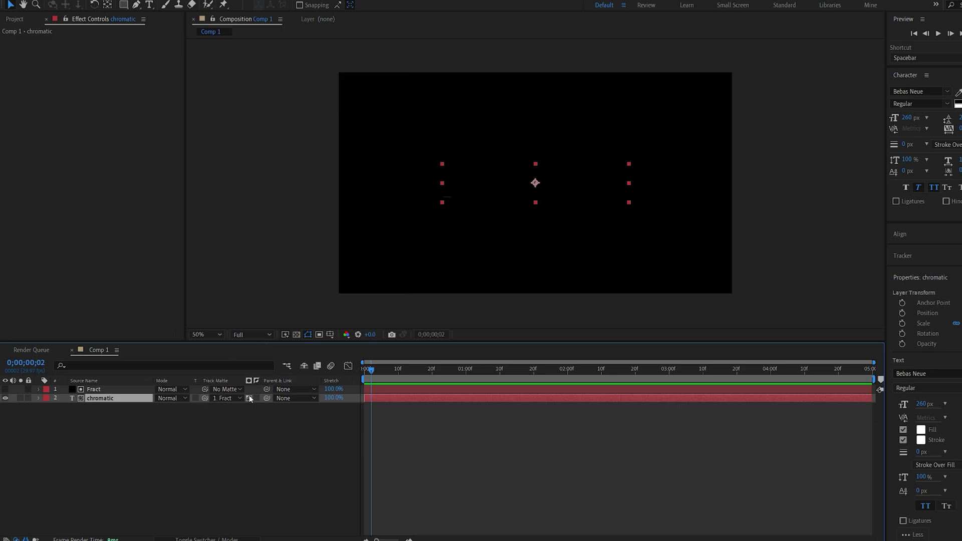
- Show Fract's Fractal Noise settings and move to frame 15 with chromatic selected
{"action": "left_click", "coordinate": [233, 397]}
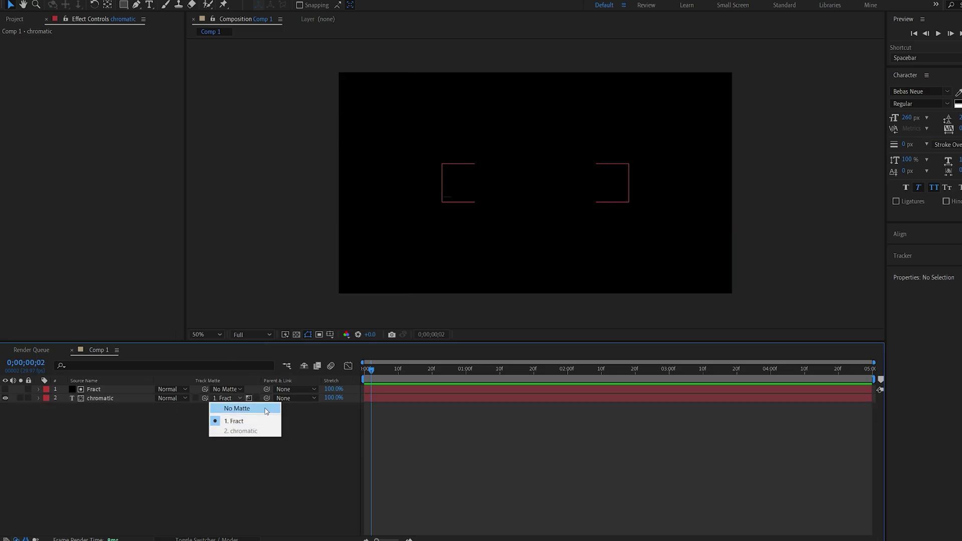
{"action": "left_click", "coordinate": [85, 391]}
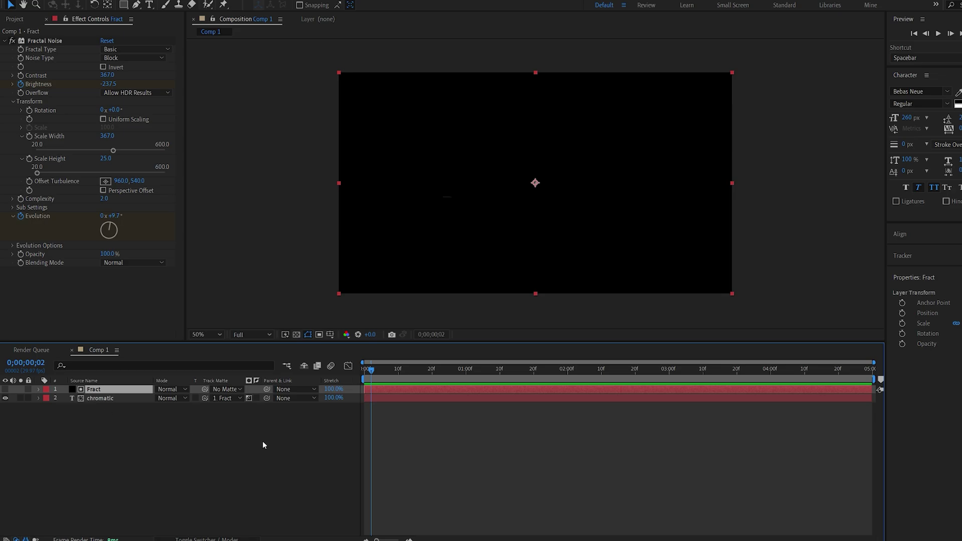
{"action": "left_click", "coordinate": [366, 398]}
{"action": "left_click_drag", "start_coordinate": [371, 370], "coordinate": [419, 373]}
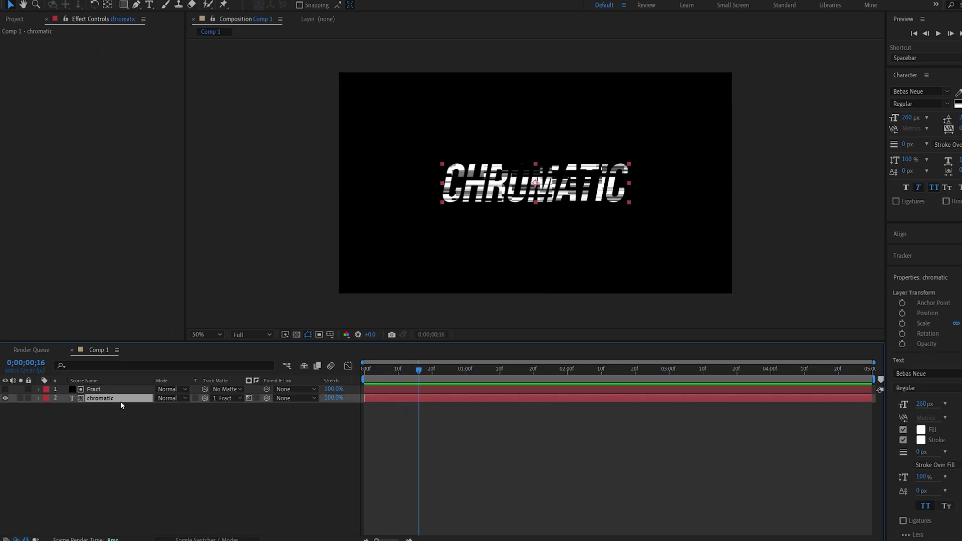
- Apply Displacement Map to chromatic using layer 1. Fract with Effects & Masks source
{"action": "key", "text": "ctrl+space"}
{"action": "type", "text": "dis"}
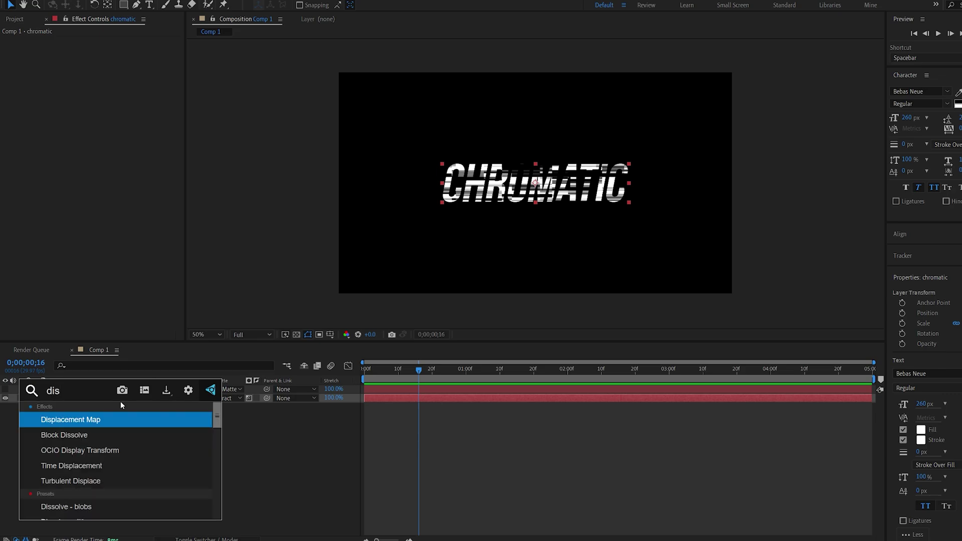
{"action": "key", "text": "Return"}
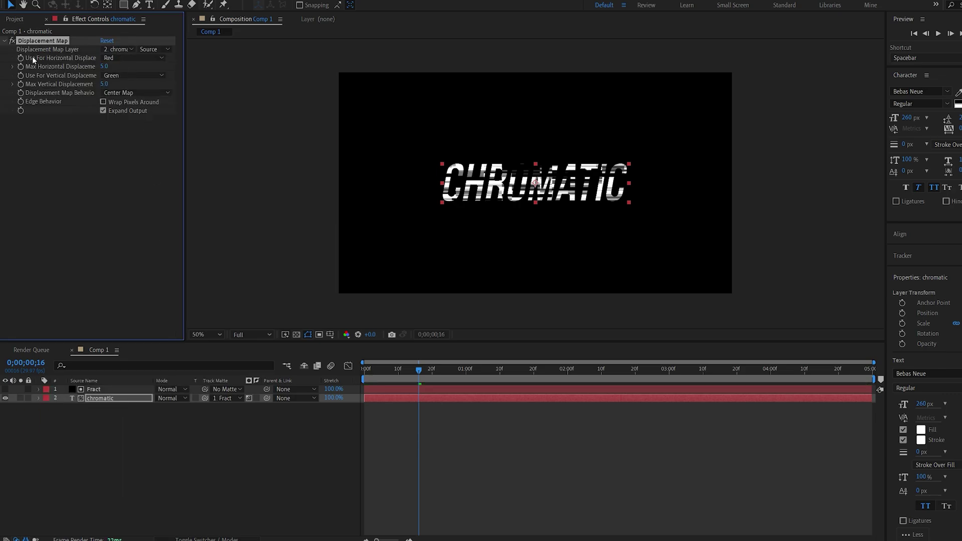
{"action": "left_click", "coordinate": [114, 50]}
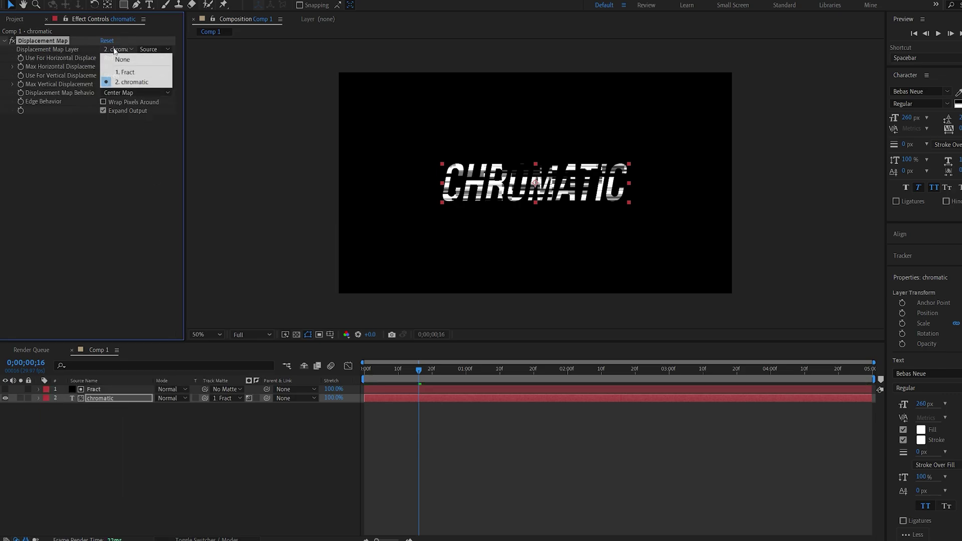
{"action": "left_click", "coordinate": [128, 74]}
{"action": "left_click", "coordinate": [155, 49]}
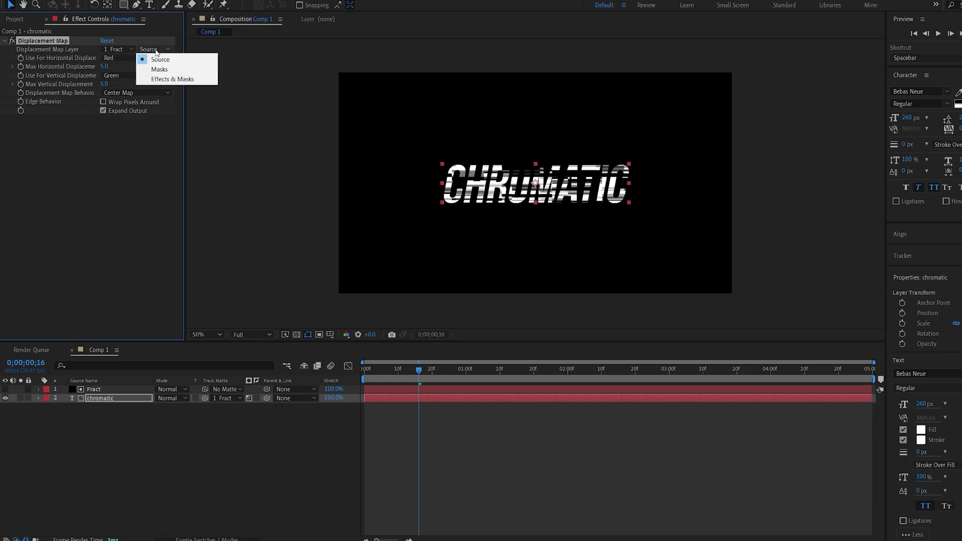
{"action": "left_click", "coordinate": [172, 79]}
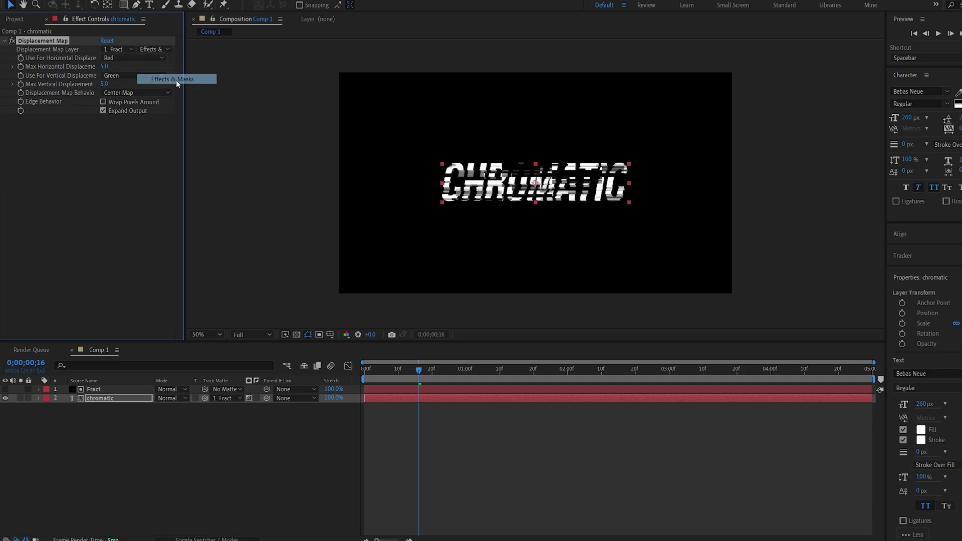
{"action": "left_click", "coordinate": [365, 368]}
{"action": "key", "text": "space"}
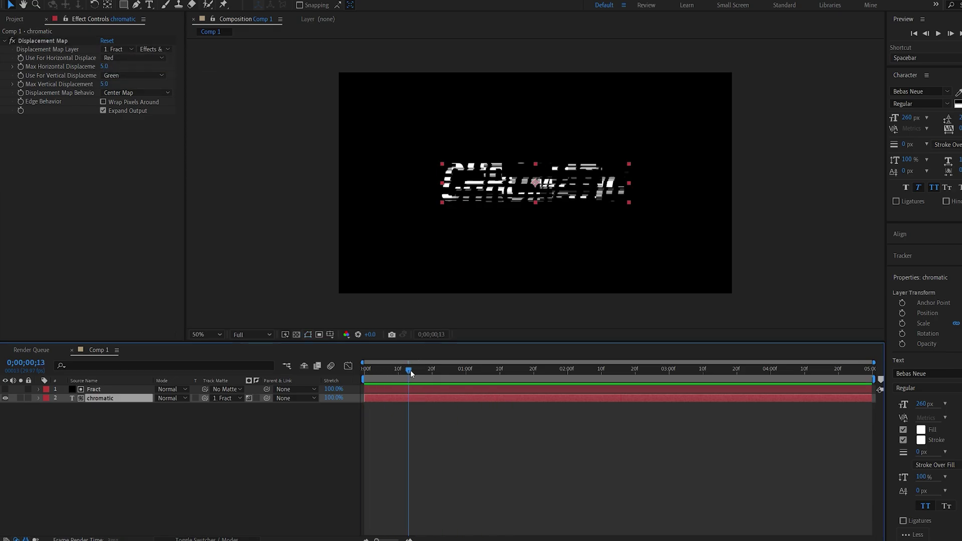
{"action": "left_click", "coordinate": [399, 370]}
{"action": "key", "text": "slash"}
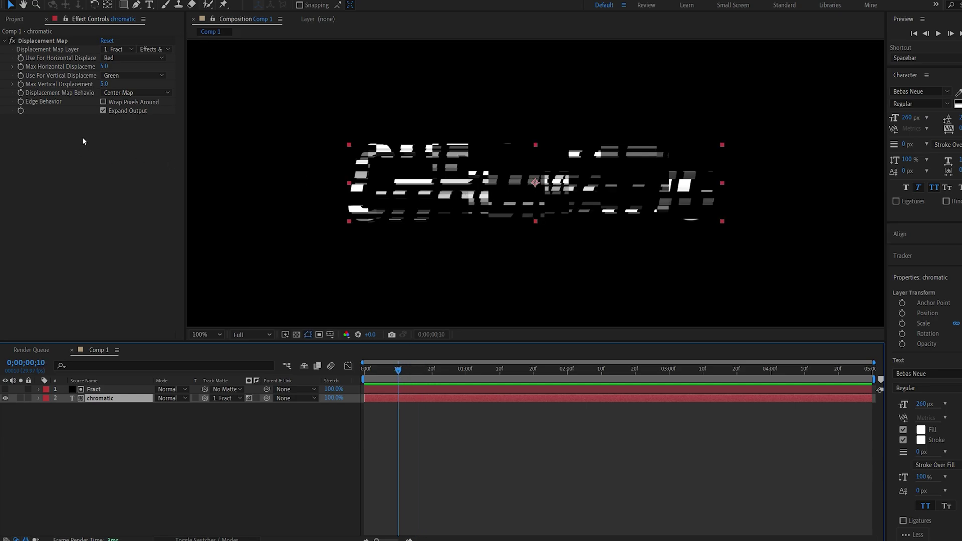
- Raise Max Horizontal Displacement to 45 and check the glitch around frames 19–25
{"action": "left_click", "coordinate": [103, 66]}
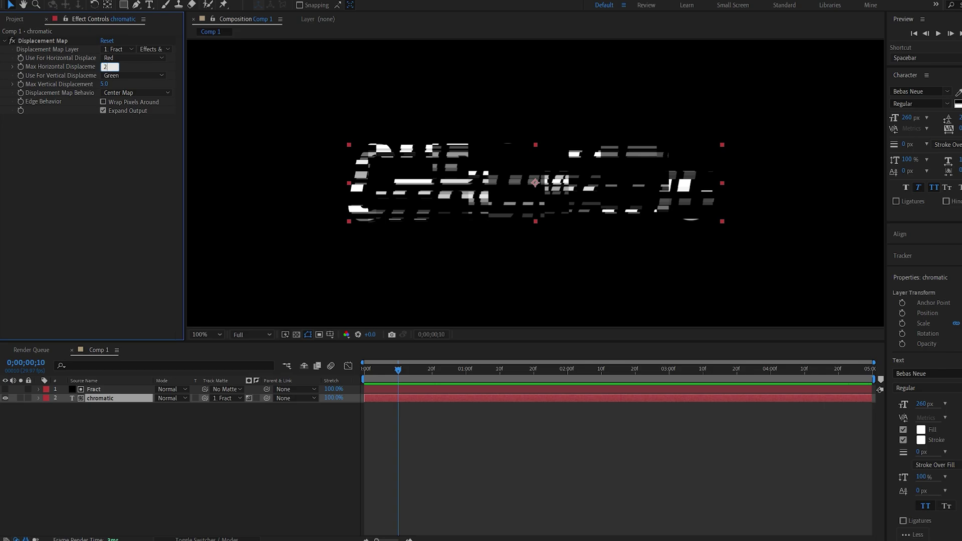
{"action": "type", "text": "45"}
{"action": "key", "text": "Return"}
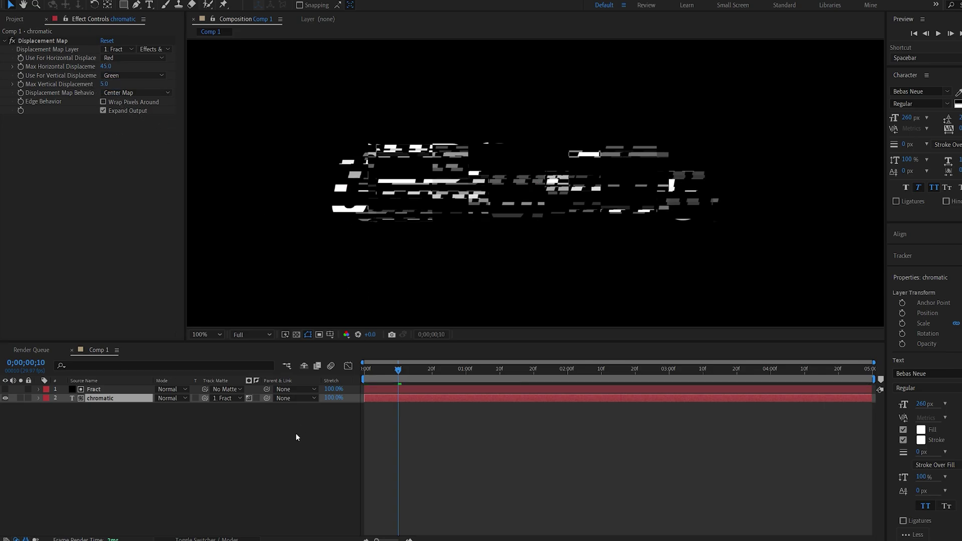
{"action": "key", "text": "comma"}
{"action": "key", "text": "comma"}
{"action": "key", "text": "space"}
{"action": "key", "text": "space"}
{"action": "left_click", "coordinate": [430, 375]}
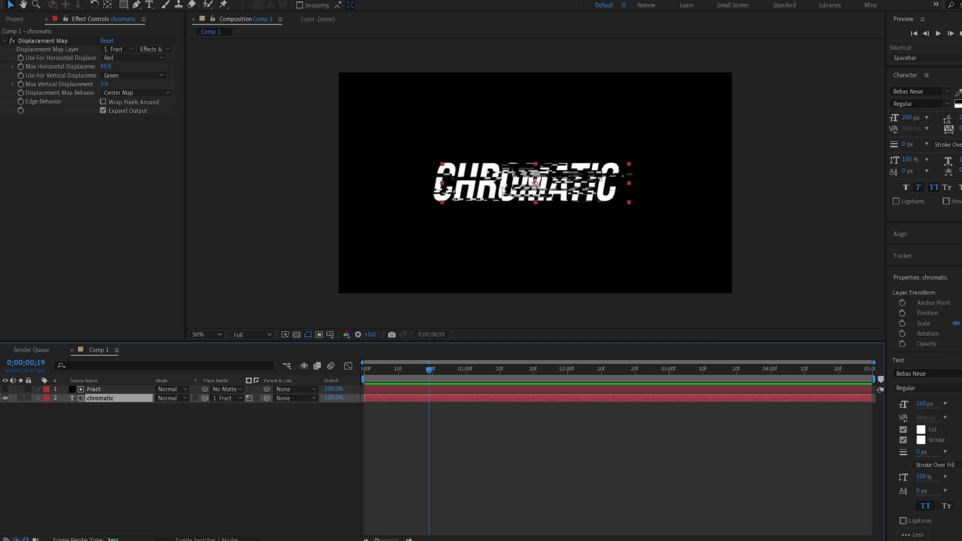
{"action": "left_click_drag", "start_coordinate": [430, 371], "coordinate": [451, 370]}
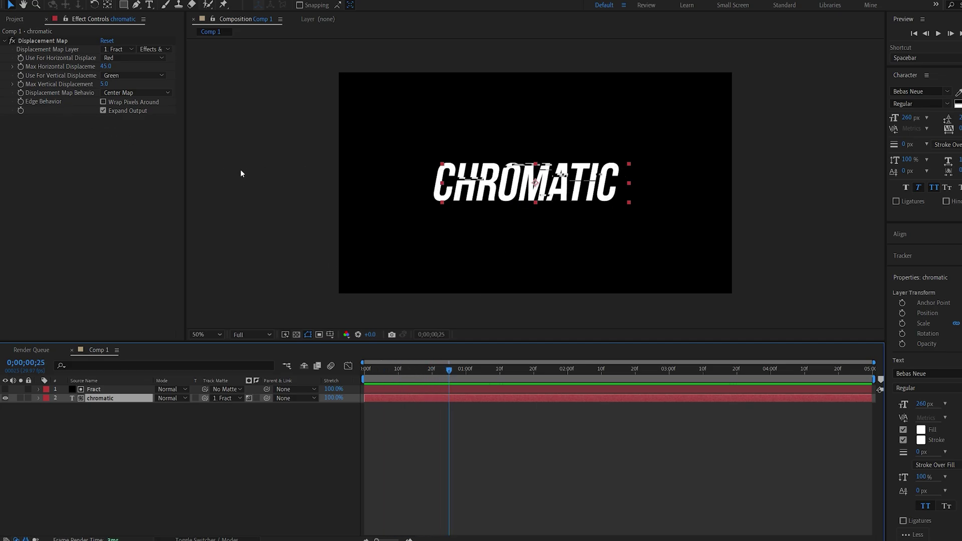
{"action": "left_click", "coordinate": [44, 41]}
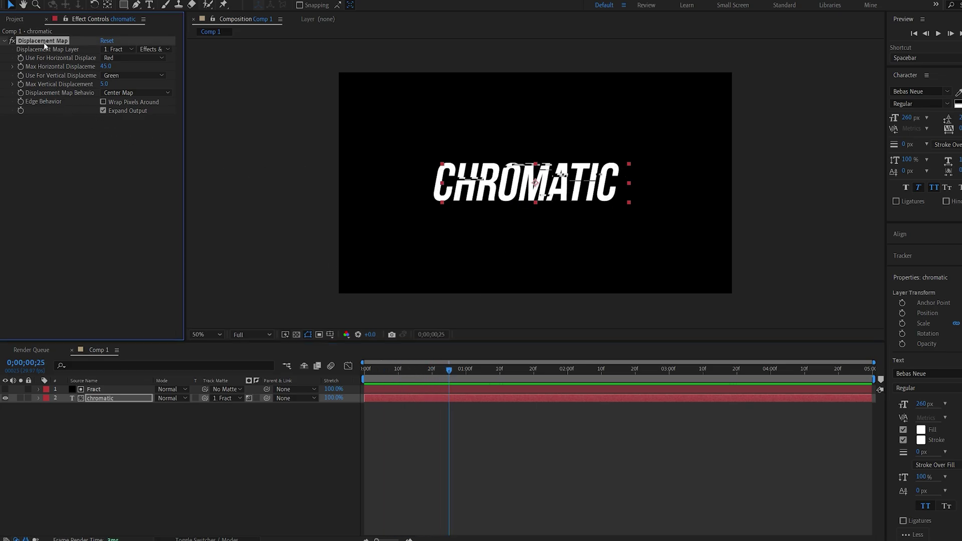
- Duplicate the Displacement Map and give the copy -45 horizontal and -5 vertical displacement
{"action": "key", "text": "ctrl+d"}
{"action": "left_click", "coordinate": [105, 144]}
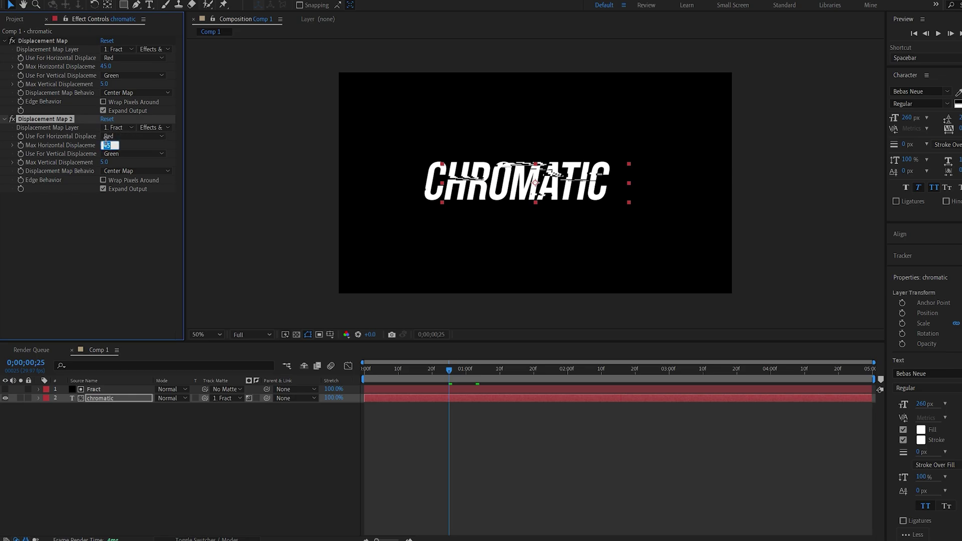
{"action": "type", "text": "-45"}
{"action": "key", "text": "Return"}
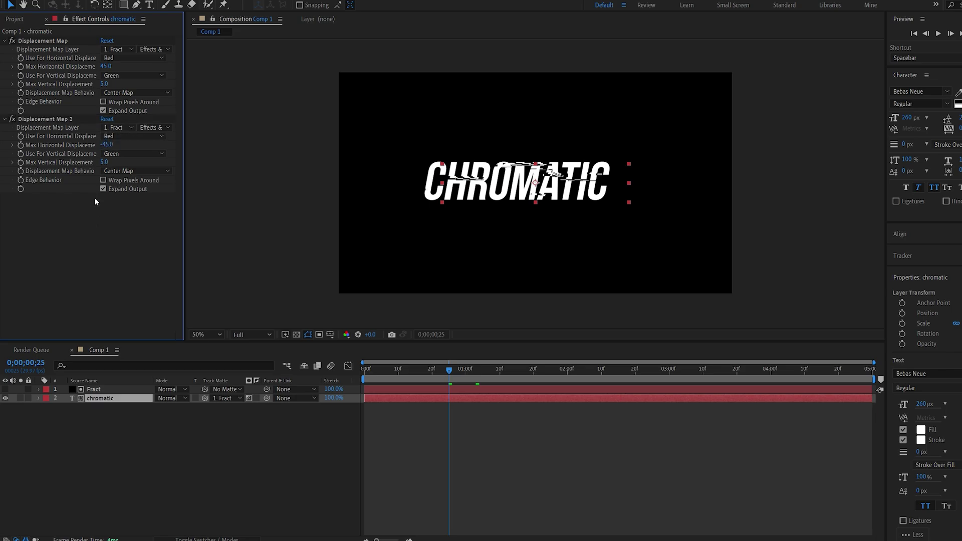
{"action": "left_click", "coordinate": [104, 162]}
{"action": "key", "text": "Return"}
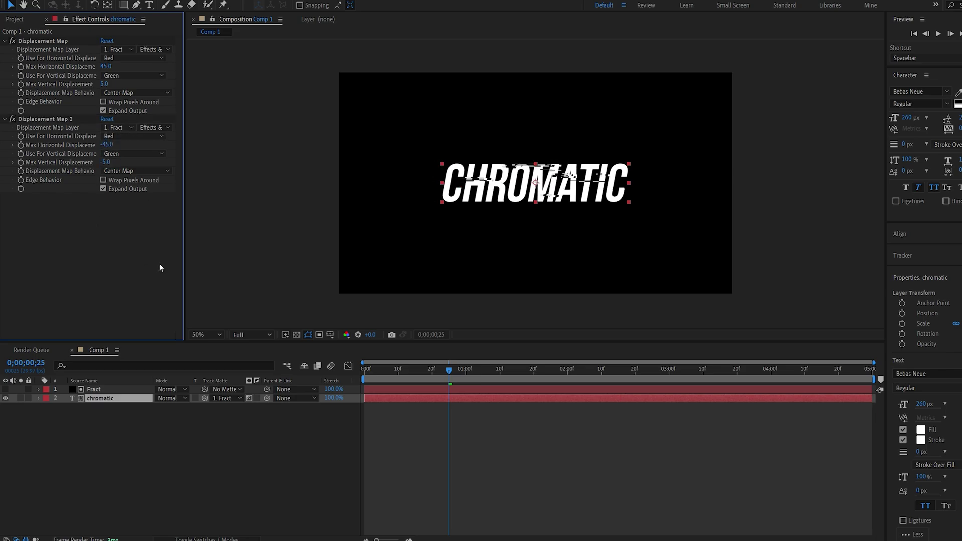
{"action": "key", "text": "space"}
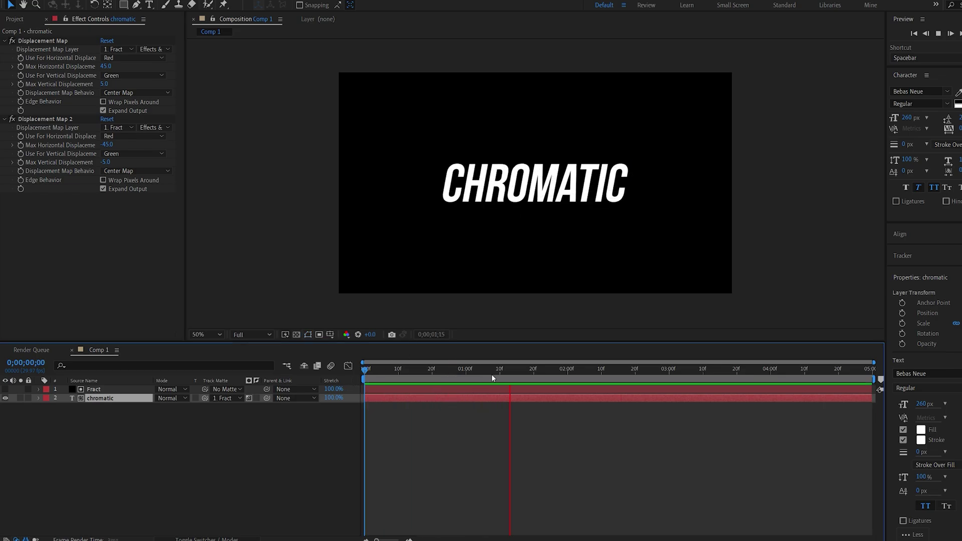
{"action": "left_click_drag", "start_coordinate": [493, 375], "coordinate": [408, 383]}
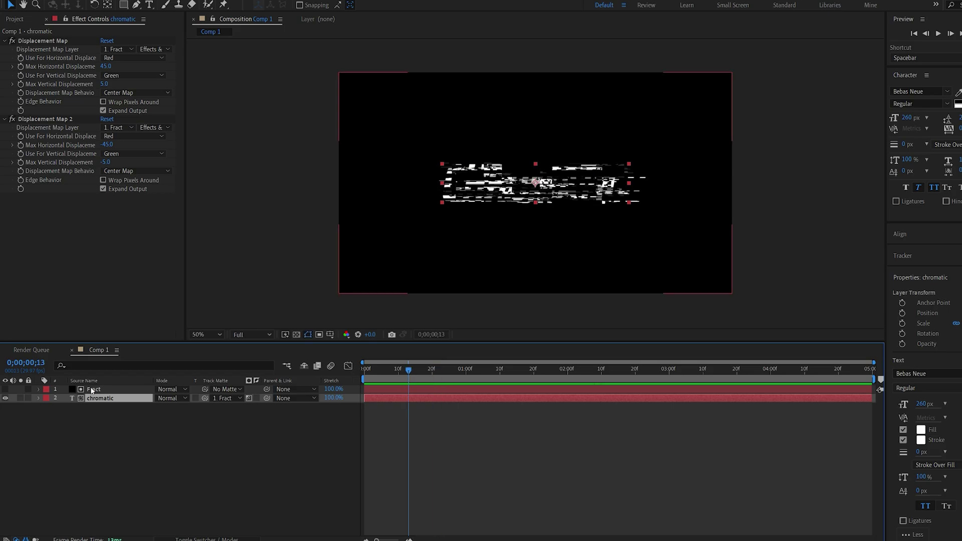
- Keyframe the chromatic layer's Position so X moves from 816 to 960
{"action": "key", "text": "p"}
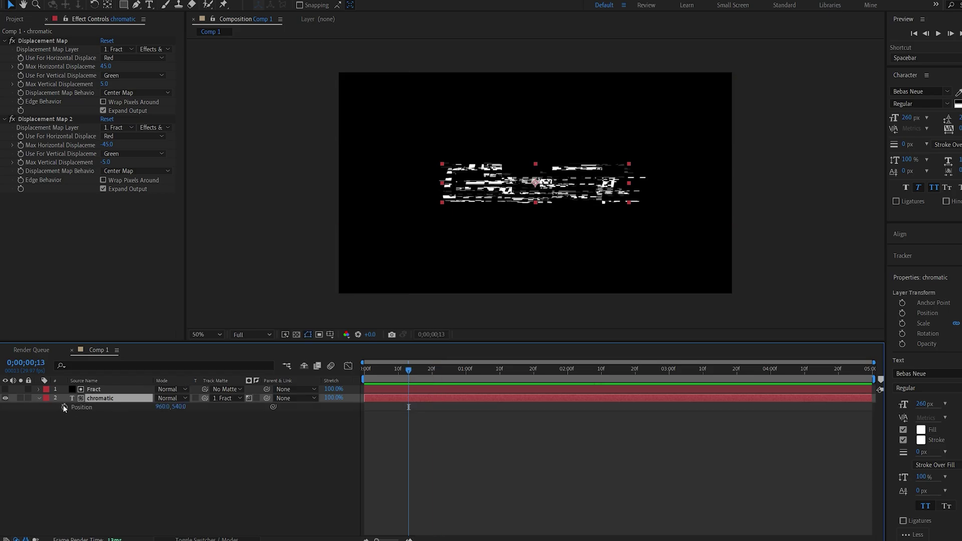
{"action": "left_click", "coordinate": [65, 407]}
{"action": "left_click_drag", "start_coordinate": [410, 408], "coordinate": [432, 408]}
{"action": "left_click_drag", "start_coordinate": [162, 407], "coordinate": [96, 407]}
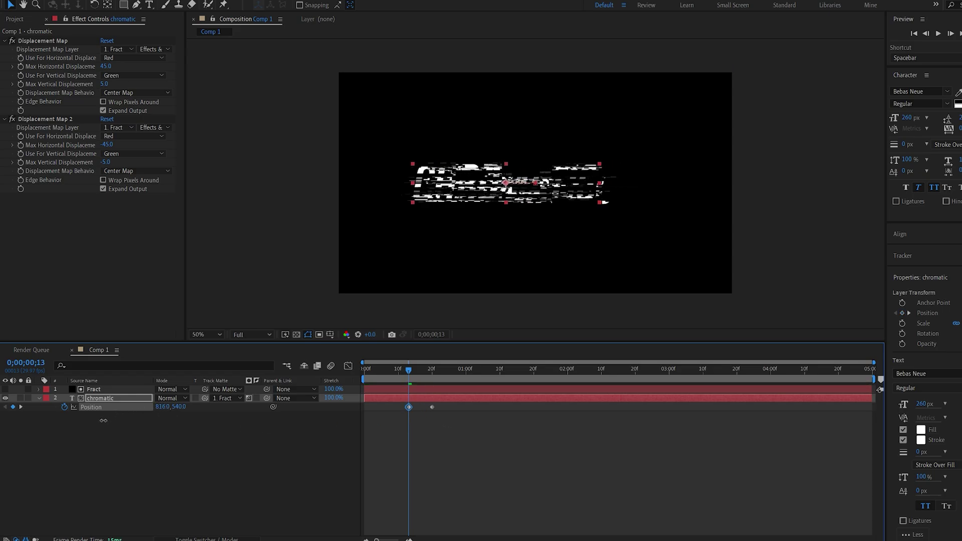
- Ease both Position keyframes in the speed graph and move the first to frame 9
{"action": "left_click_drag", "start_coordinate": [485, 431], "coordinate": [380, 404]}
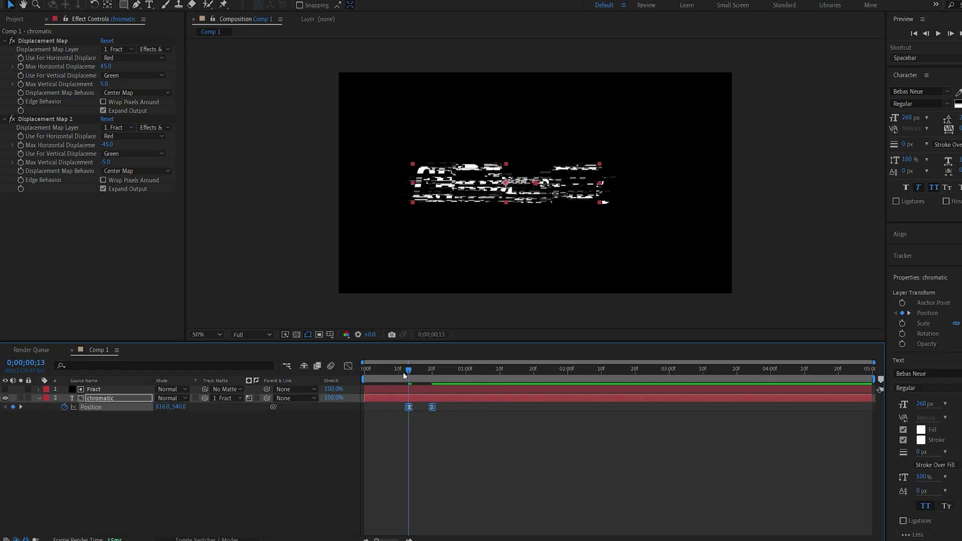
{"action": "left_click", "coordinate": [348, 365]}
{"action": "left_click_drag", "start_coordinate": [451, 435], "coordinate": [423, 512]}
{"action": "key", "text": "space"}
{"action": "left_click", "coordinate": [347, 365]}
{"action": "key", "text": "space"}
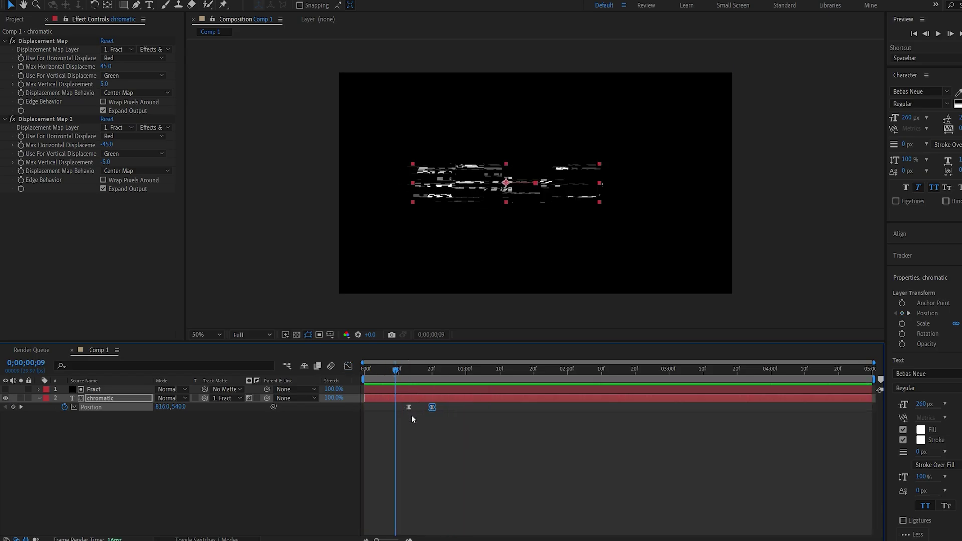
{"action": "left_click_drag", "start_coordinate": [409, 410], "coordinate": [396, 411]}
{"action": "key", "text": "ctrl+Up"}
{"action": "key", "text": "space"}
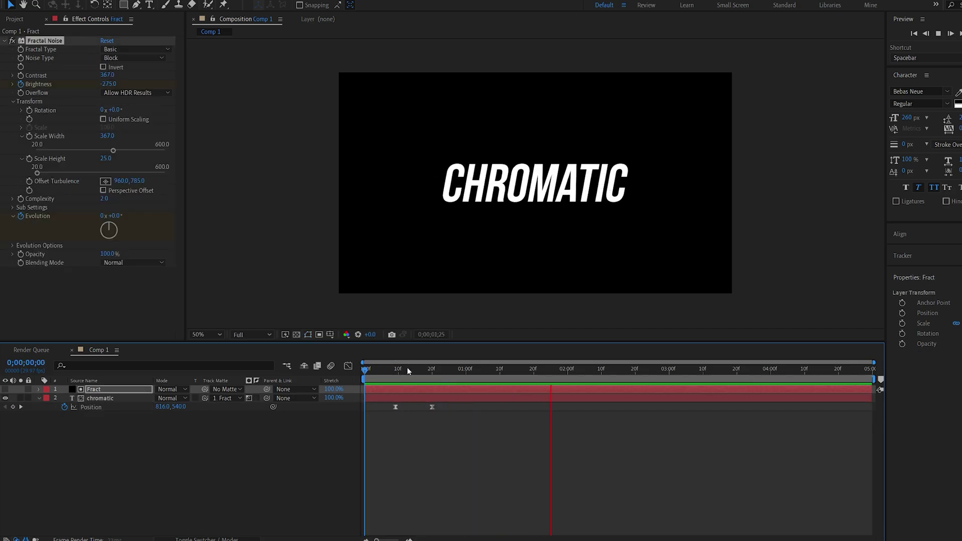
- Pre-compose the Fract and chromatic layers into a precomp named Text
{"action": "left_click_drag", "start_coordinate": [452, 370], "coordinate": [463, 371]}
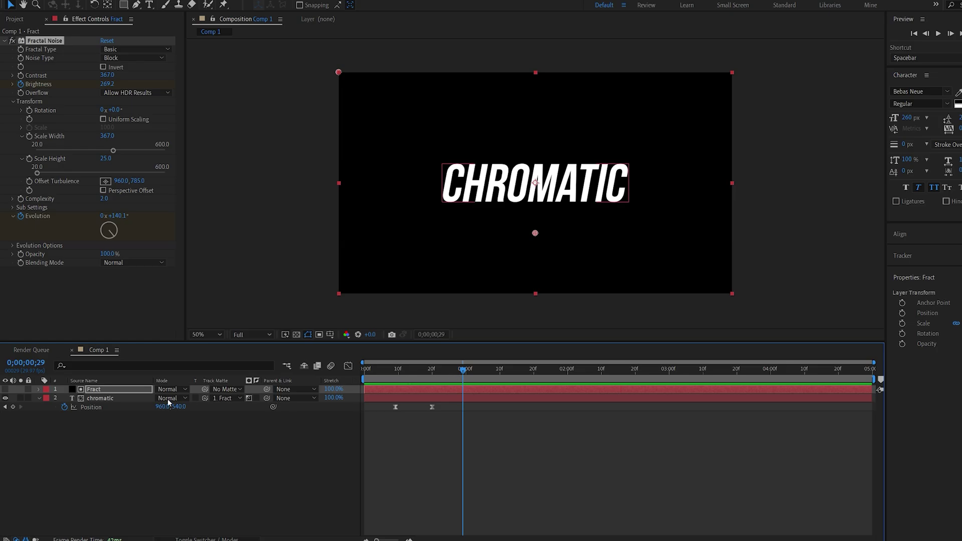
{"action": "key", "text": "ctrl+Down"}
{"action": "key", "text": "ctrl+a"}
{"action": "key", "text": "ctrl+shift+c"}
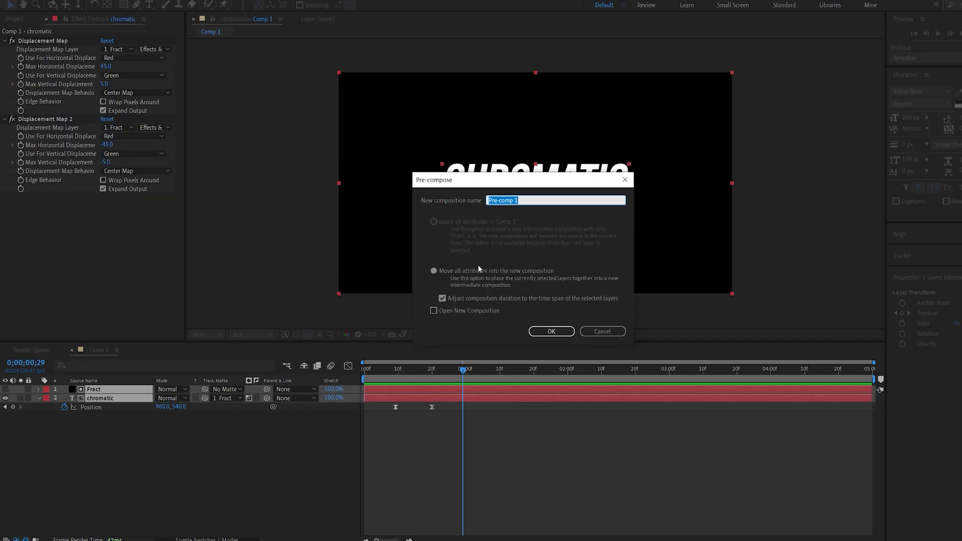
{"action": "type", "text": "T"}
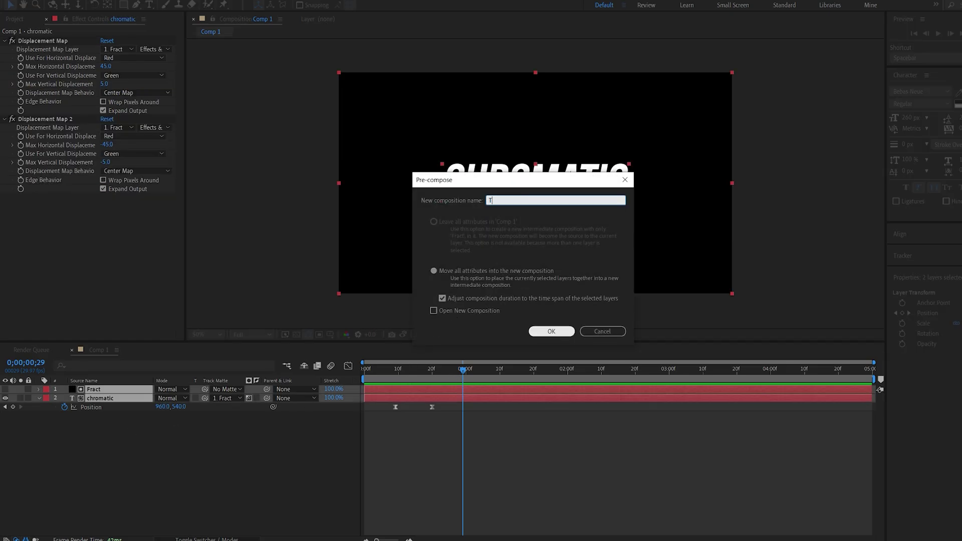
{"action": "type", "text": "ext"}
{"action": "key", "text": "Return"}
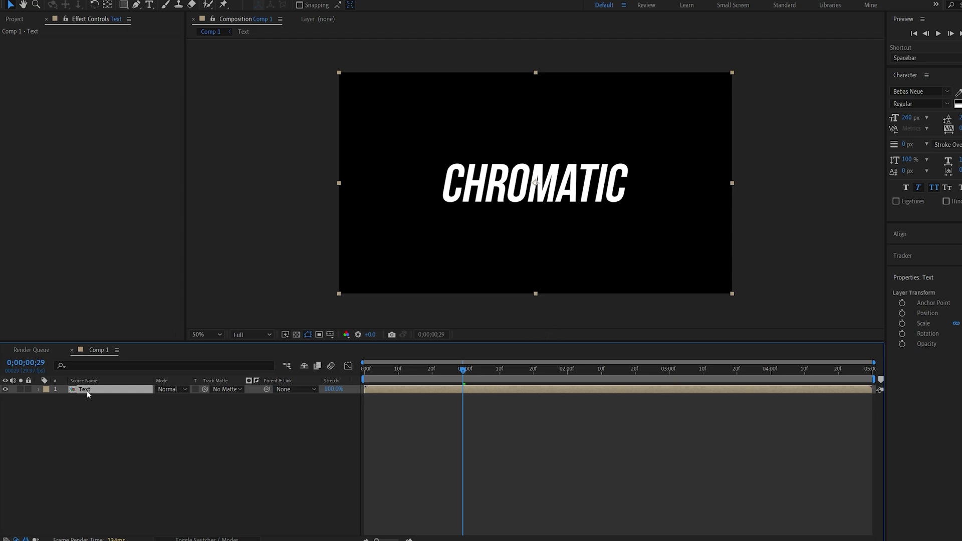
- Duplicate the Text precomp layer and rename the top copy Glow
{"action": "key", "text": "ctrl+d"}
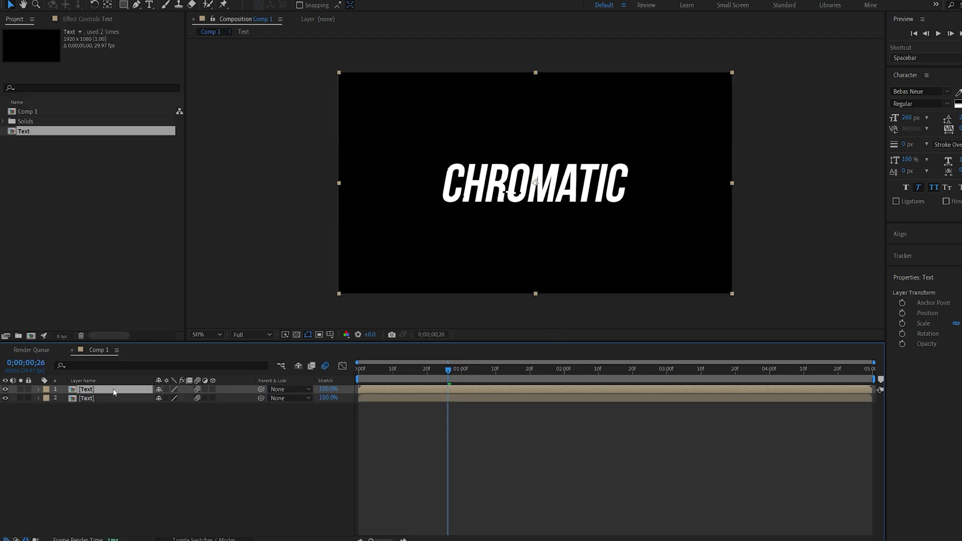
{"action": "key", "text": "Return"}
{"action": "type", "text": "Glow"}
{"action": "key", "text": "Return"}
{"action": "left_click", "coordinate": [92, 428]}
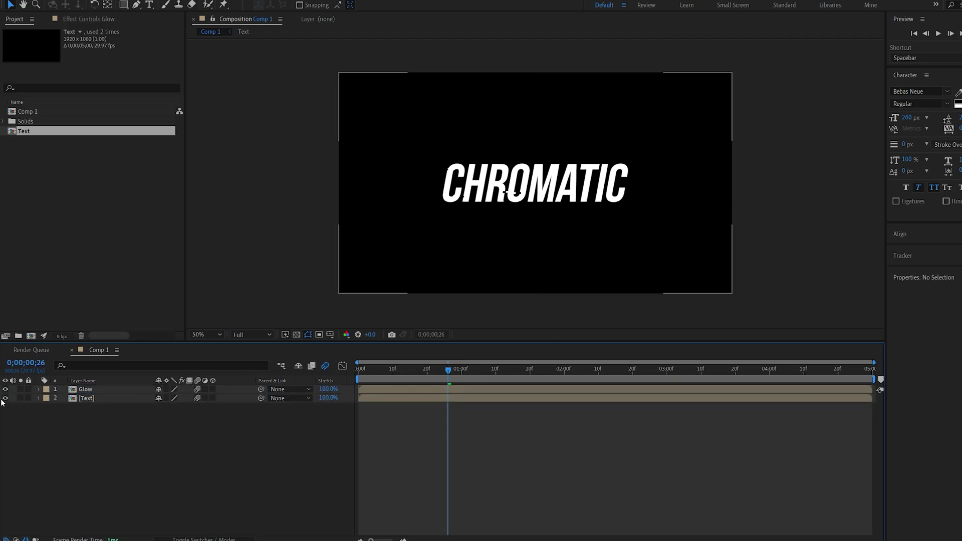
- Hide the original Text layer and apply Gradient Ramp to Glow with a pure red FF0000 start colour
{"action": "left_click", "coordinate": [5, 398]}
{"action": "left_click", "coordinate": [88, 389]}
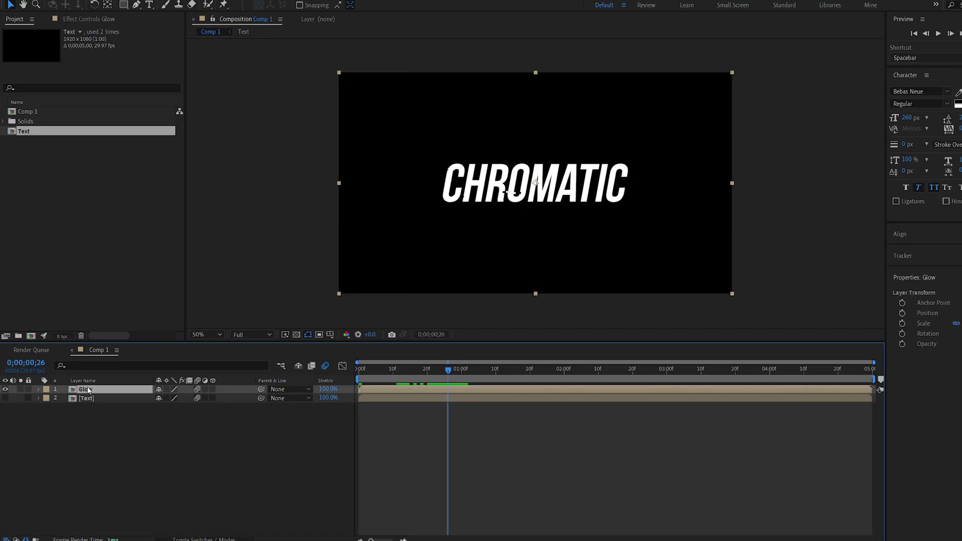
{"action": "key", "text": "ctrl+space"}
{"action": "type", "text": "grad"}
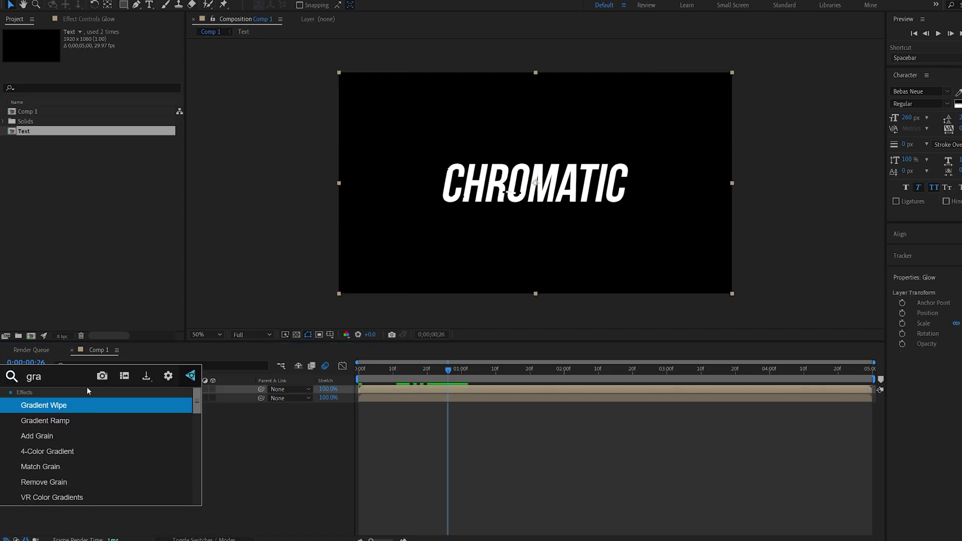
{"action": "left_click", "coordinate": [69, 423]}
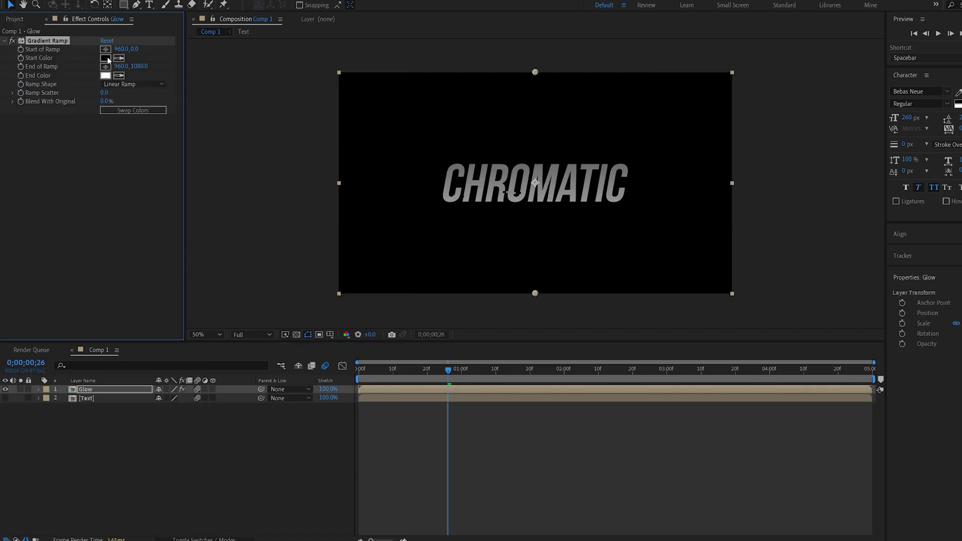
{"action": "left_click", "coordinate": [108, 60]}
{"action": "left_click_drag", "start_coordinate": [711, 241], "coordinate": [744, 204]}
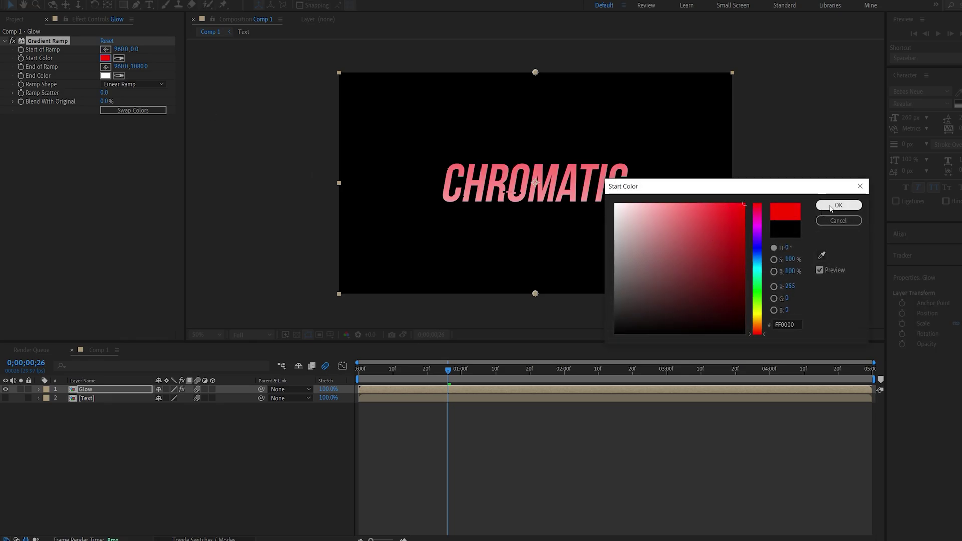
{"action": "left_click", "coordinate": [830, 206]}
- Set the ramp end colour to blue-cyan 149BF9 and stretch the ramp horizontally across the text
{"action": "left_click", "coordinate": [105, 75]}
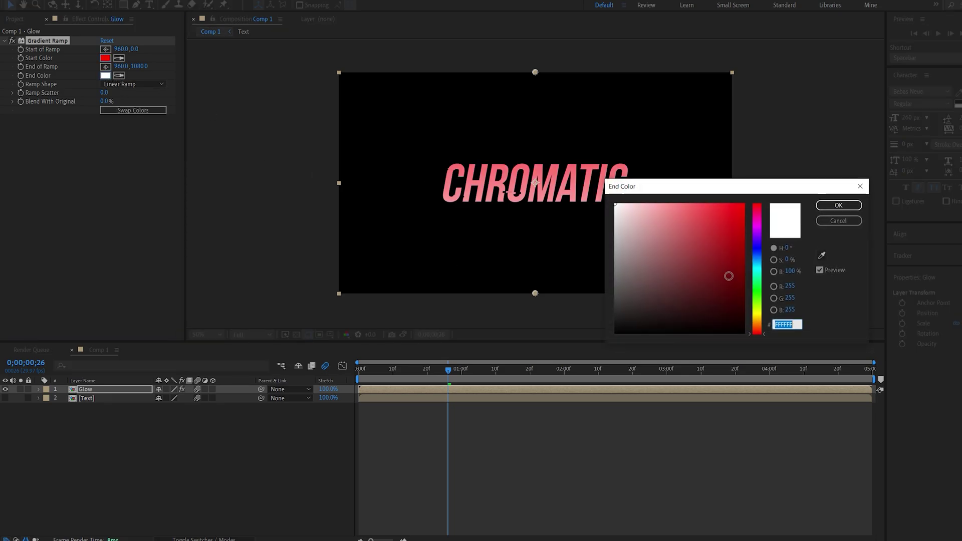
{"action": "left_click", "coordinate": [756, 262]}
{"action": "left_click_drag", "start_coordinate": [732, 241], "coordinate": [734, 206]}
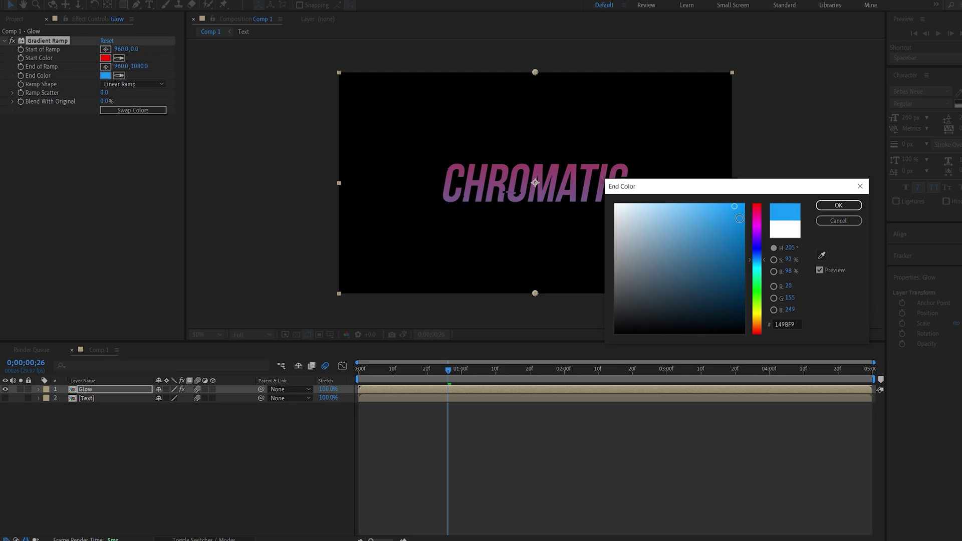
{"action": "left_click", "coordinate": [756, 265]}
{"action": "left_click", "coordinate": [837, 205]}
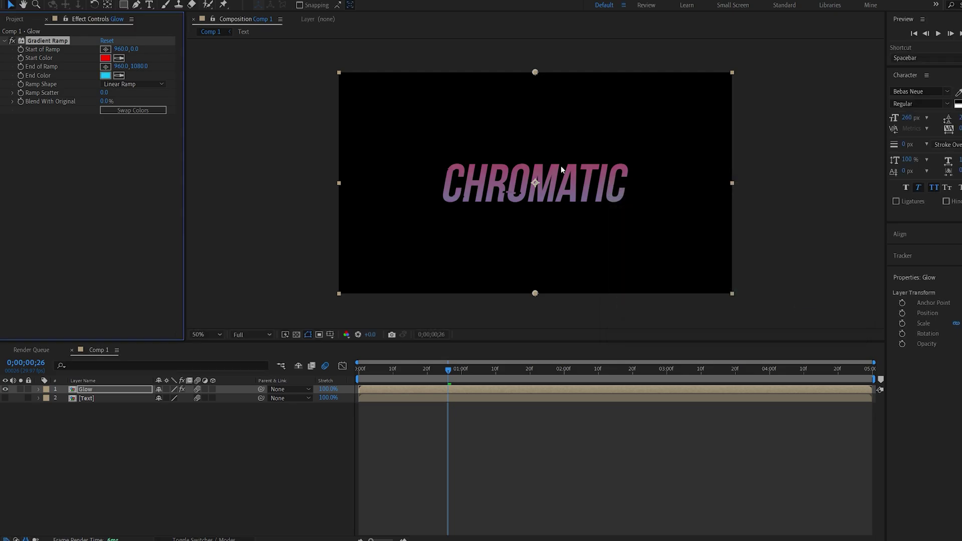
{"action": "left_click_drag", "start_coordinate": [535, 73], "coordinate": [633, 191]}
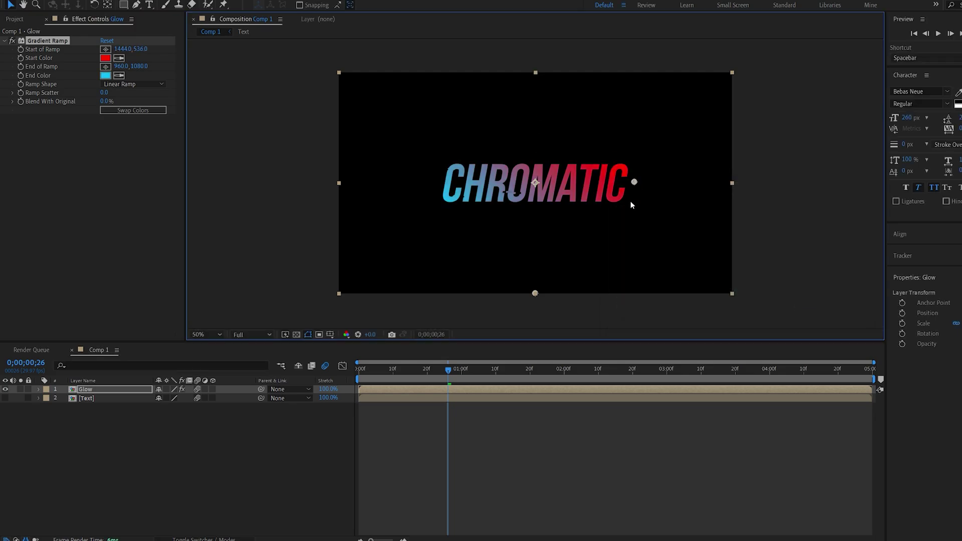
{"action": "left_click_drag", "start_coordinate": [535, 293], "coordinate": [422, 179]}
{"action": "left_click", "coordinate": [112, 389]}
- Apply Directional Blur to the Glow layer with Blur Length 500 and Direction 90°
{"action": "key", "text": "ctrl+space"}
{"action": "type", "text": "dir"}
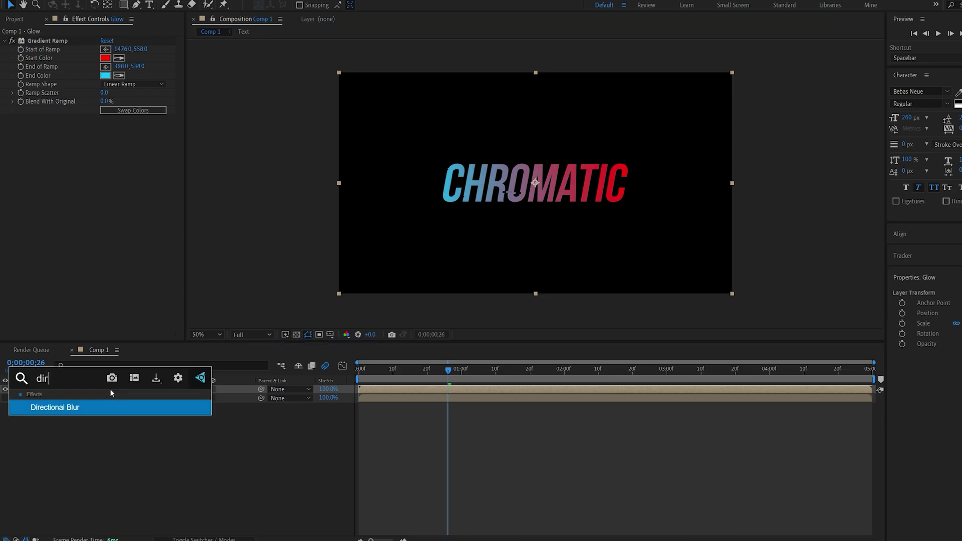
{"action": "left_click", "coordinate": [56, 410]}
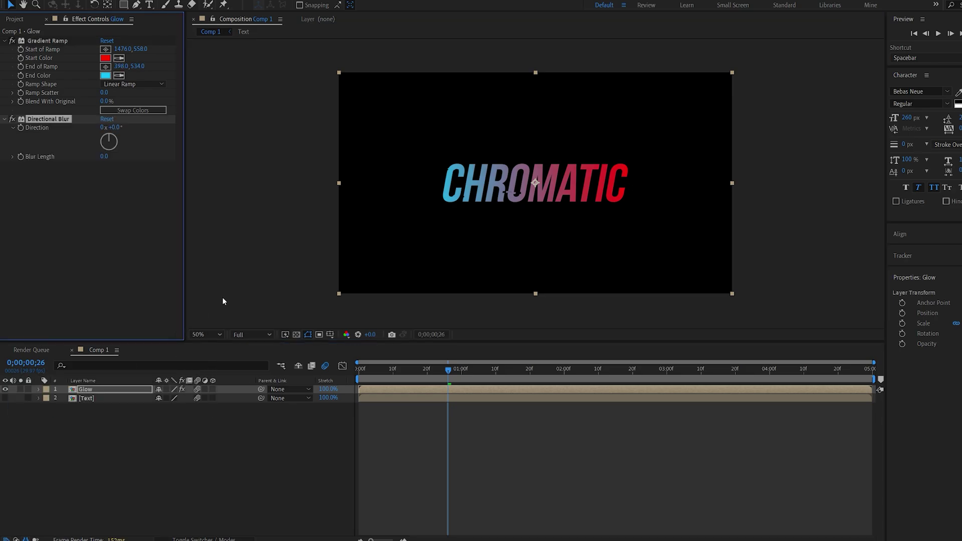
{"action": "left_click", "coordinate": [104, 157]}
{"action": "type", "text": "500"}
{"action": "key", "text": "Return"}
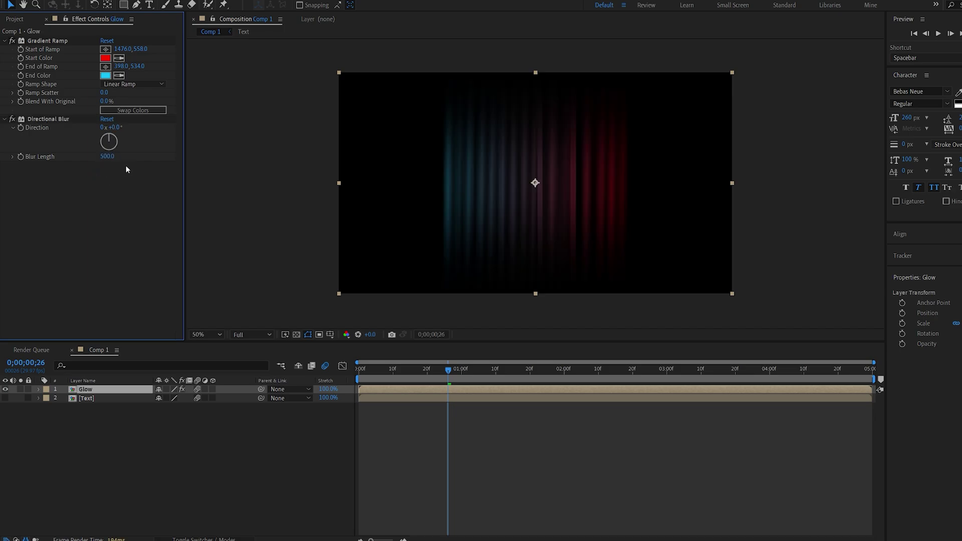
{"action": "left_click", "coordinate": [113, 127]}
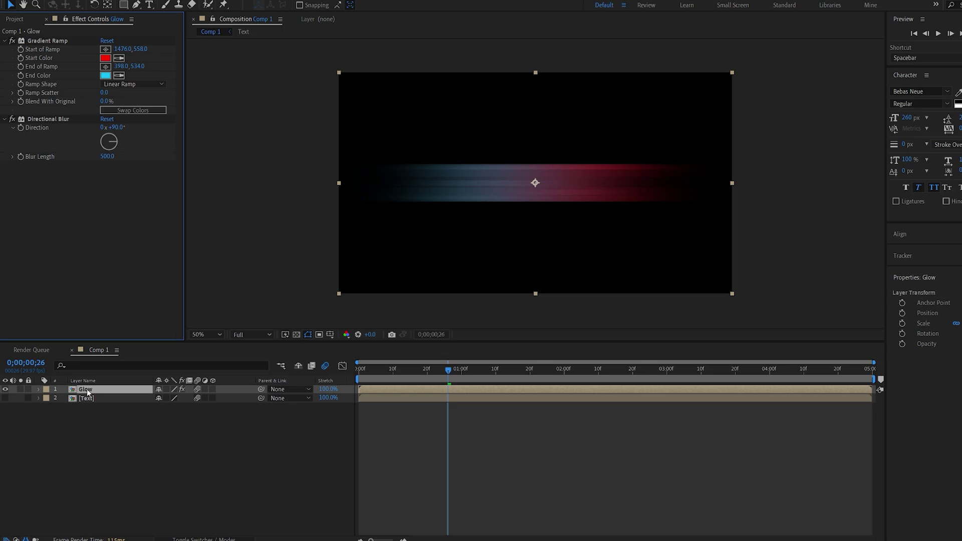
{"action": "key", "text": "ctrl+space"}
- Apply Noise to the Glow layer, zoom the view to 200%, and set Amount of Noise to 20%
{"action": "type", "text": "noi"}
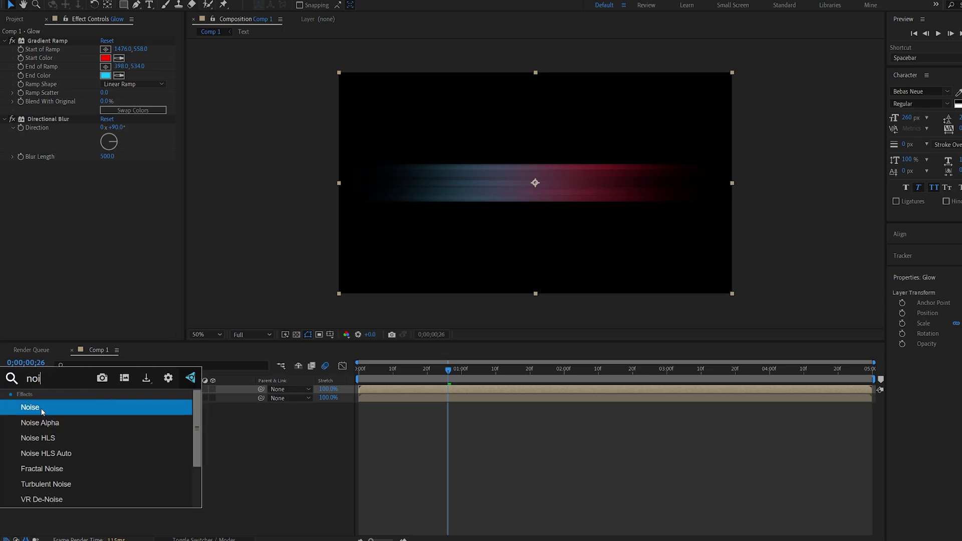
{"action": "left_click", "coordinate": [42, 410]}
{"action": "key", "text": "period"}
{"action": "key", "text": "period"}
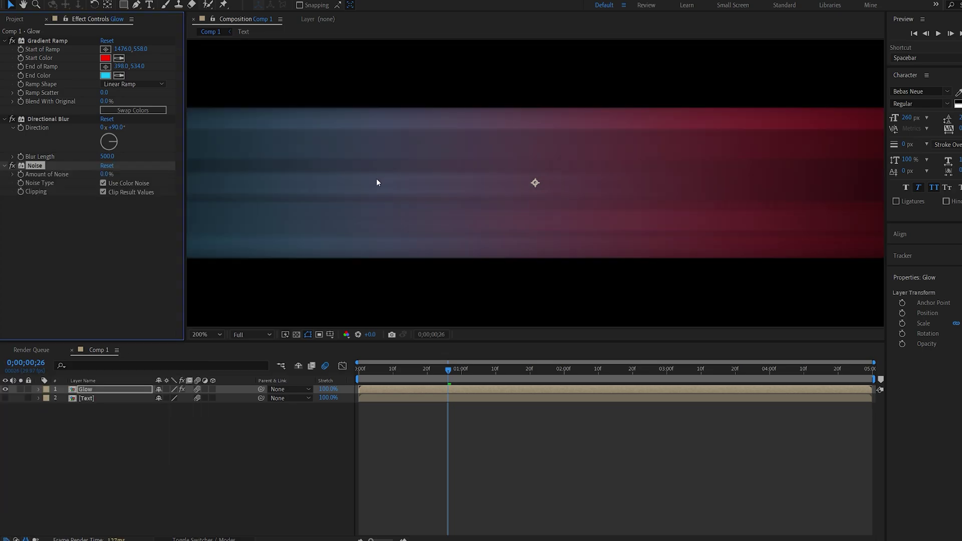
{"action": "left_click", "coordinate": [104, 174]}
{"action": "type", "text": "20"}
{"action": "key", "text": "Return"}
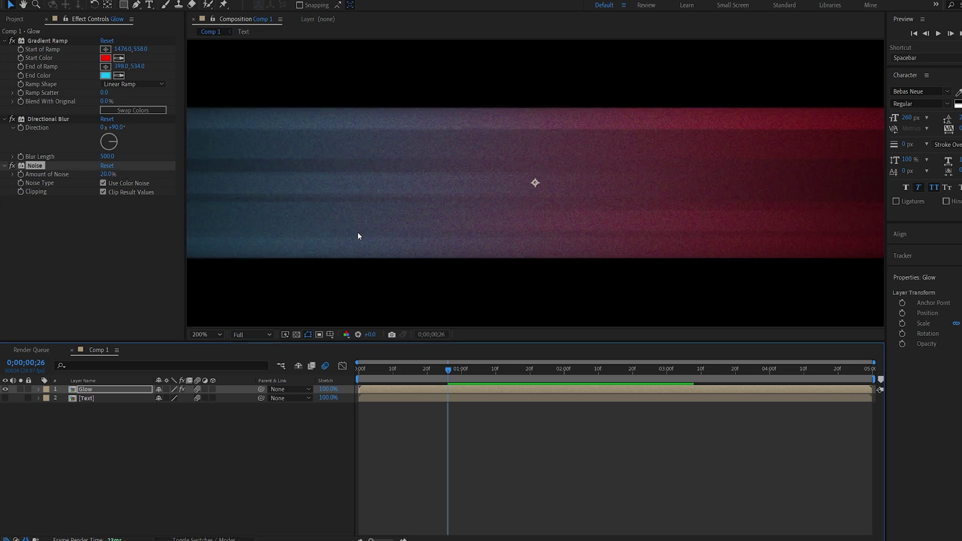
{"action": "key", "text": "ctrl+space"}
{"action": "type", "text": "glow"}
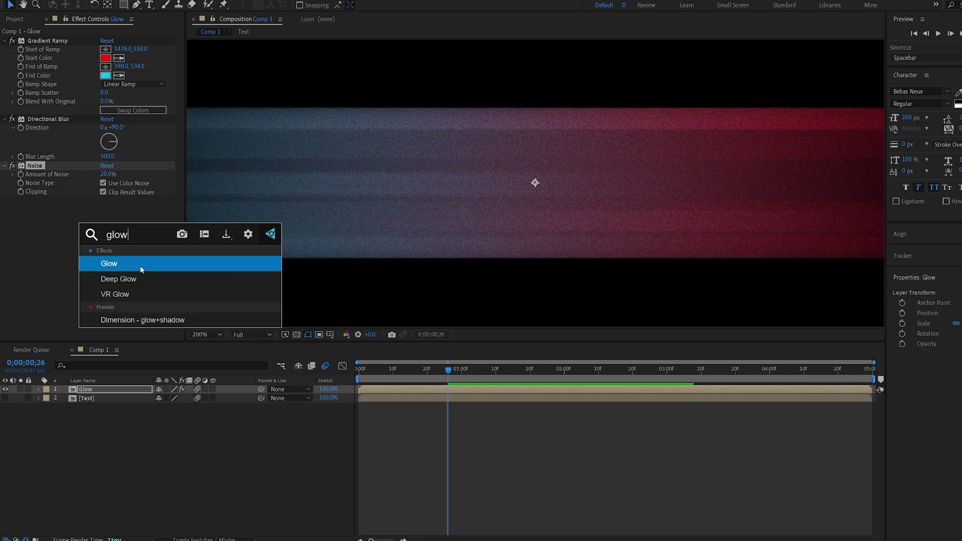
- Apply Deep Glow to Glow, zoom back to 100%, and lower its Exposure to 0.27
{"action": "left_click", "coordinate": [131, 279]}
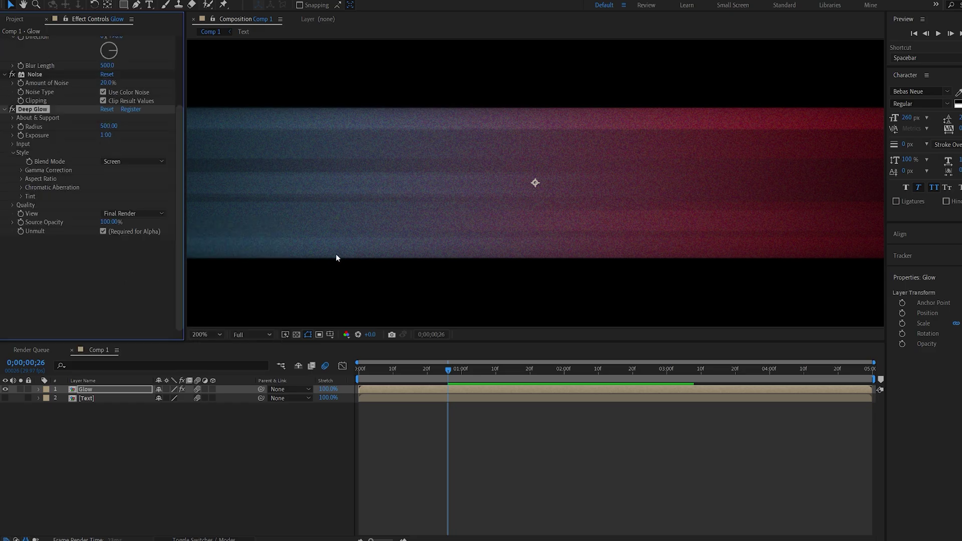
{"action": "key", "text": "comma"}
{"action": "key", "text": "comma"}
{"action": "left_click_drag", "start_coordinate": [106, 135], "coordinate": [78, 139]}
- Add Quick Chromatic Aberration 3 to the Glow layer with a Position of 15
{"action": "left_click", "coordinate": [83, 390]}
{"action": "key", "text": "ctrl+space"}
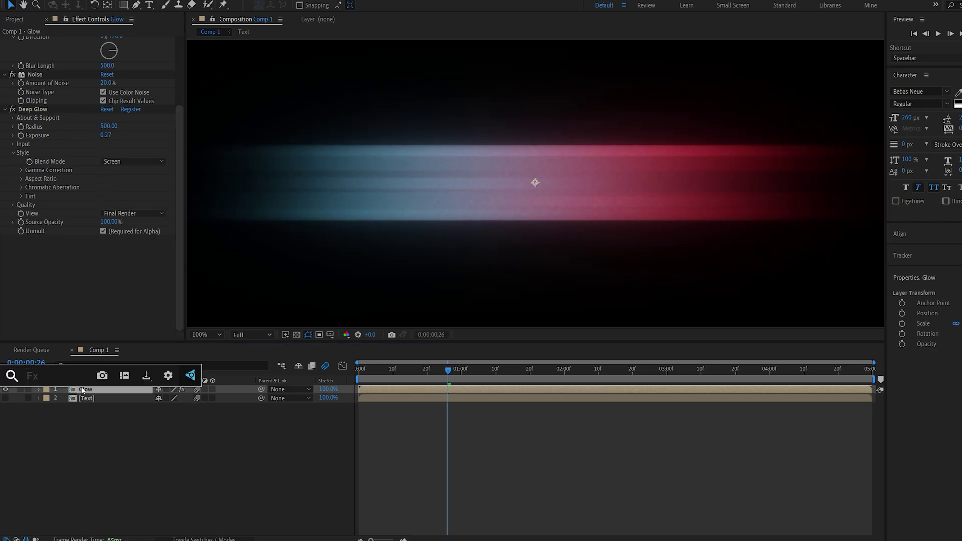
{"action": "type", "text": "quick"}
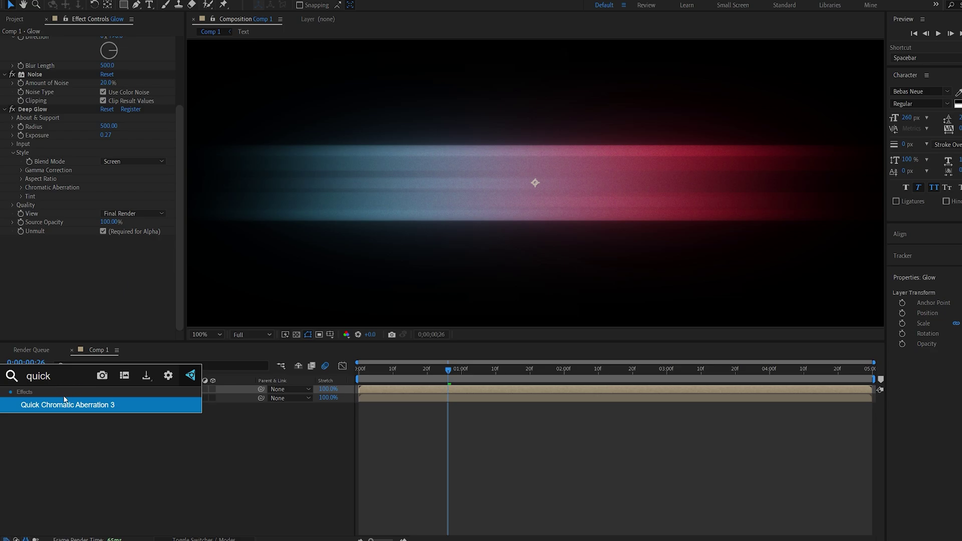
{"action": "left_click", "coordinate": [70, 405]}
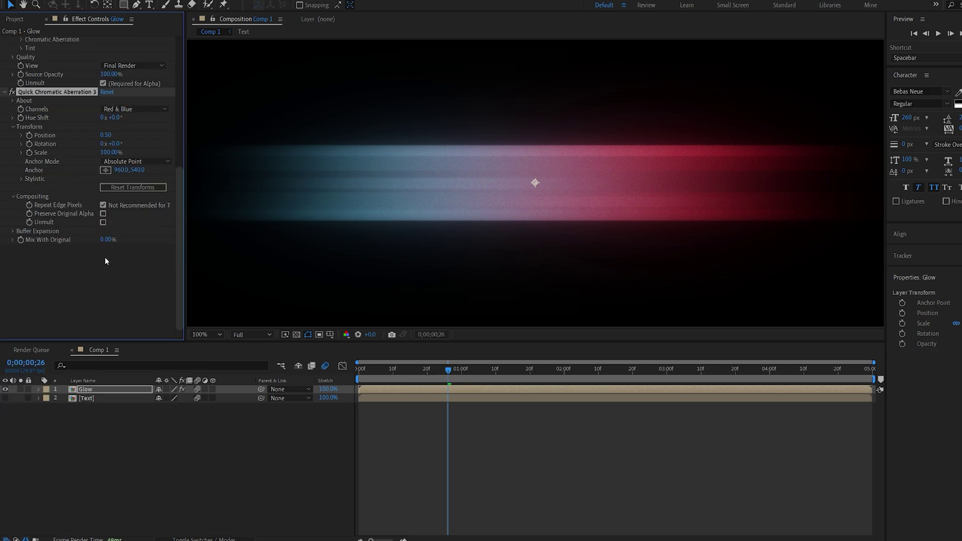
{"action": "scroll", "coordinate": [62, 277], "scroll_direction": "up", "scroll_amount": 2}
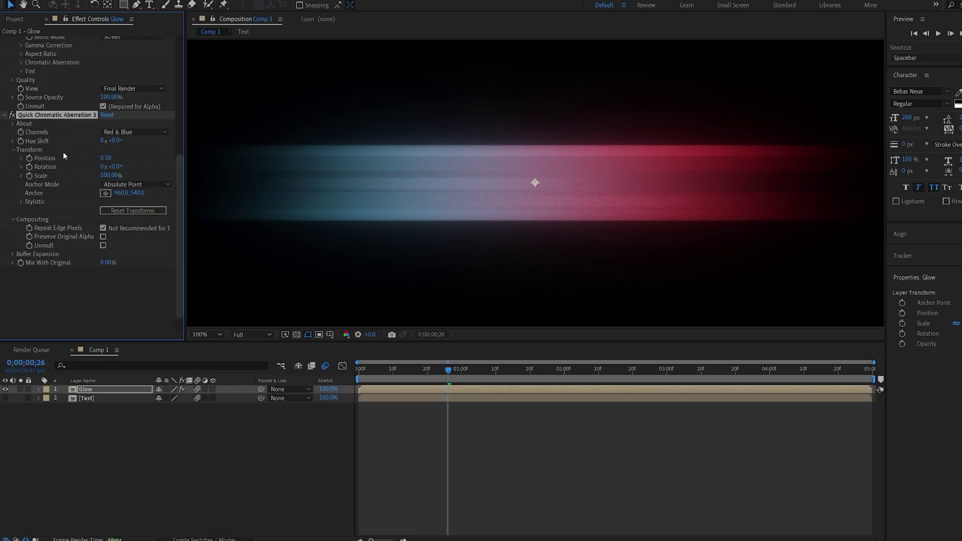
{"action": "scroll", "coordinate": [64, 152], "scroll_direction": "up", "scroll_amount": 2}
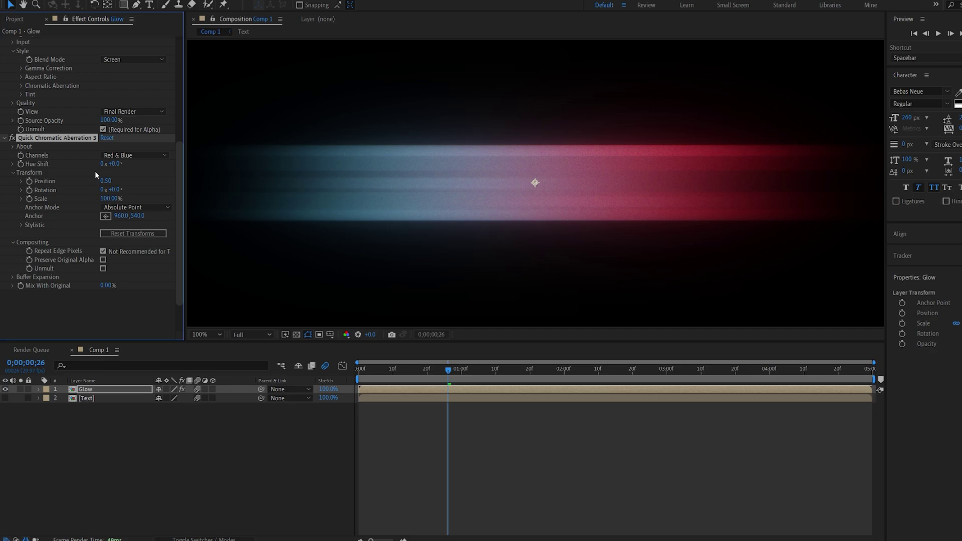
{"action": "left_click", "coordinate": [106, 180]}
{"action": "type", "text": "15"}
{"action": "key", "text": "Return"}
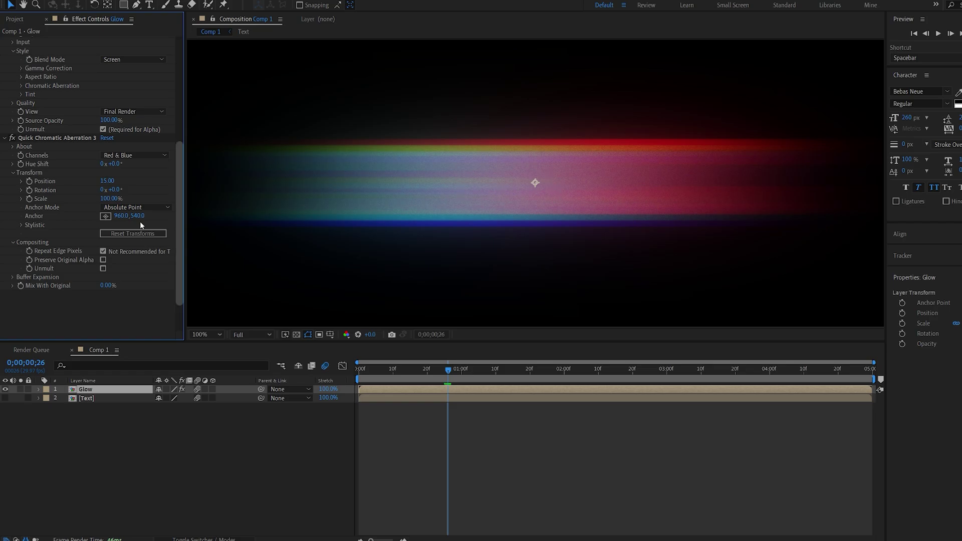
- Reduce the aberration Position to 10 and return to frame 0
{"action": "left_click", "coordinate": [108, 181]}
{"action": "type", "text": "10"}
{"action": "key", "text": "Return"}
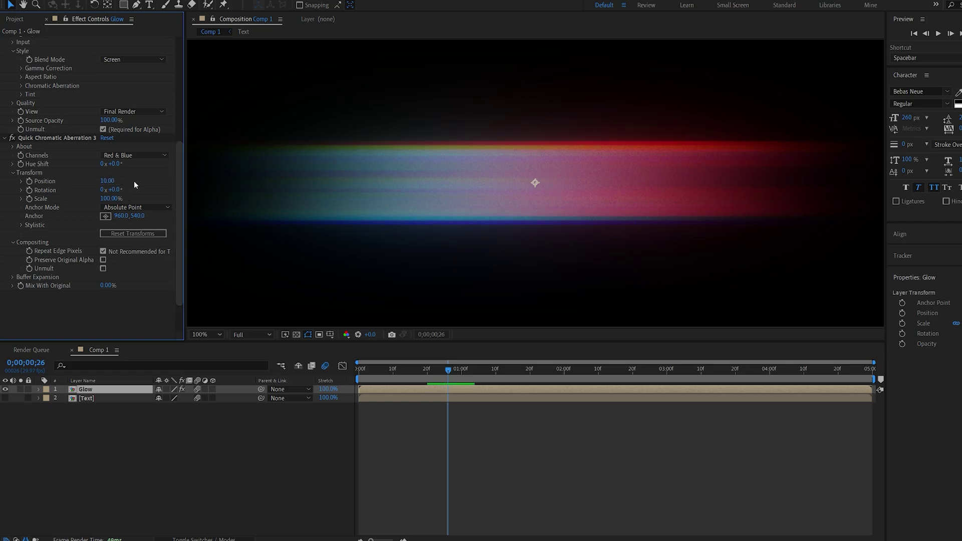
{"action": "key", "text": "Home"}
{"action": "scroll", "coordinate": [74, 278], "scroll_direction": "up", "scroll_amount": 8}
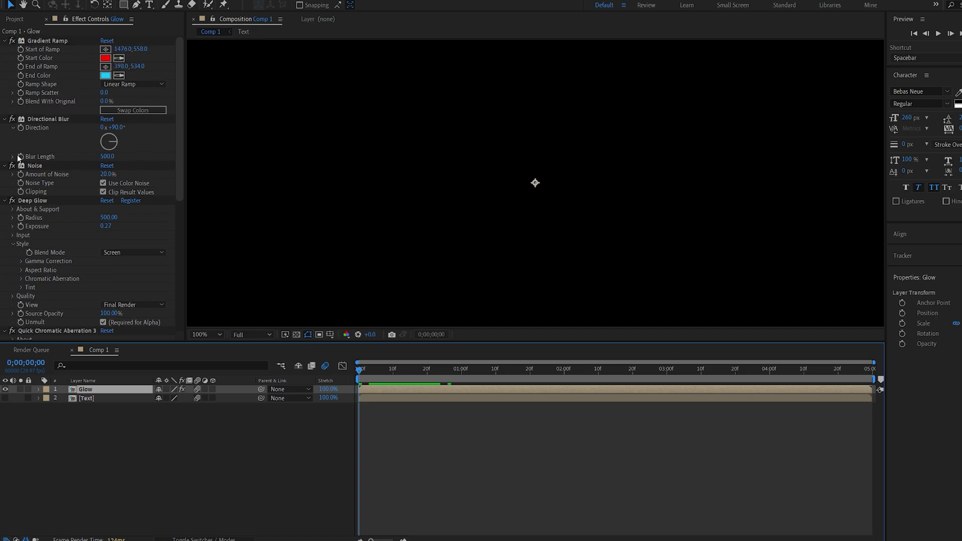
- Keyframe Glow's Blur Length from 500 to 300 at frame 27, with the Text layer shown
{"action": "left_click", "coordinate": [21, 157]}
{"action": "key", "text": "space"}
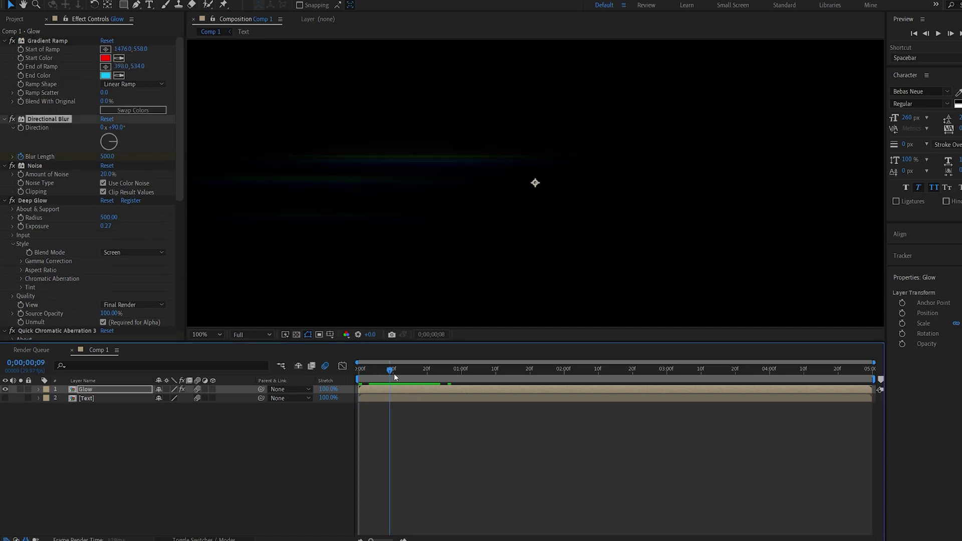
{"action": "left_click", "coordinate": [5, 398]}
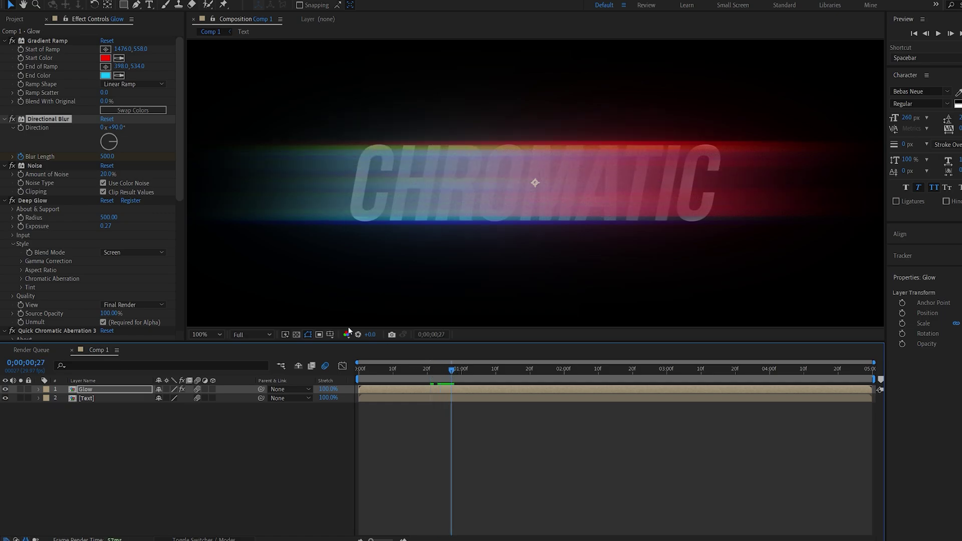
{"action": "left_click", "coordinate": [108, 156]}
{"action": "type", "text": "300"}
{"action": "key", "text": "Return"}
- Keyframe Glow's opacity from 100% at about 10f down to 50% at frame 27
{"action": "key", "text": "t"}
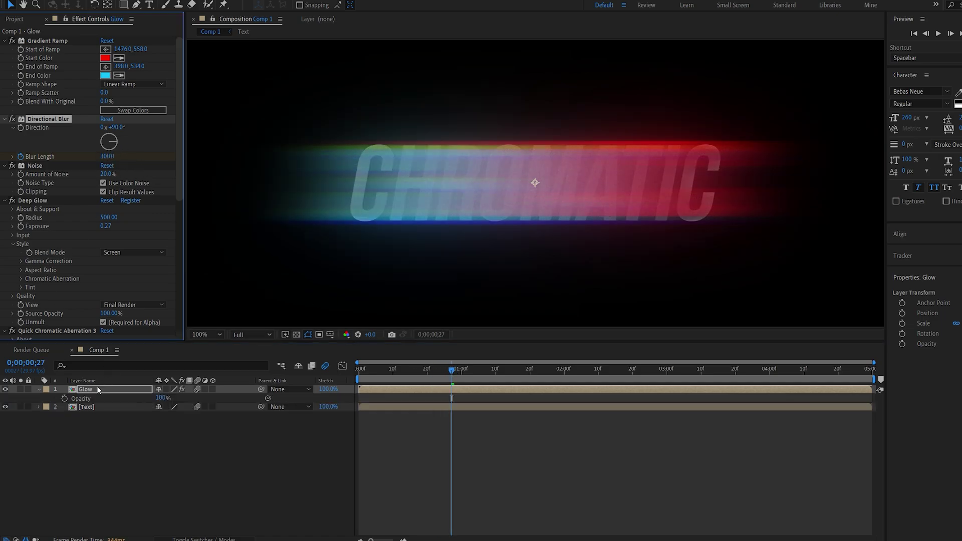
{"action": "left_click", "coordinate": [64, 398]}
{"action": "key", "text": "u"}
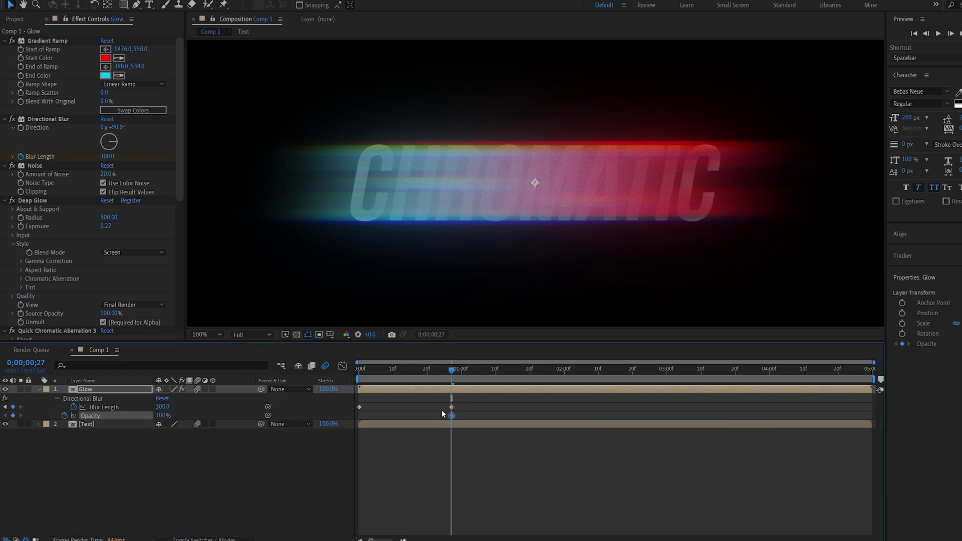
{"action": "left_click_drag", "start_coordinate": [451, 415], "coordinate": [393, 415]}
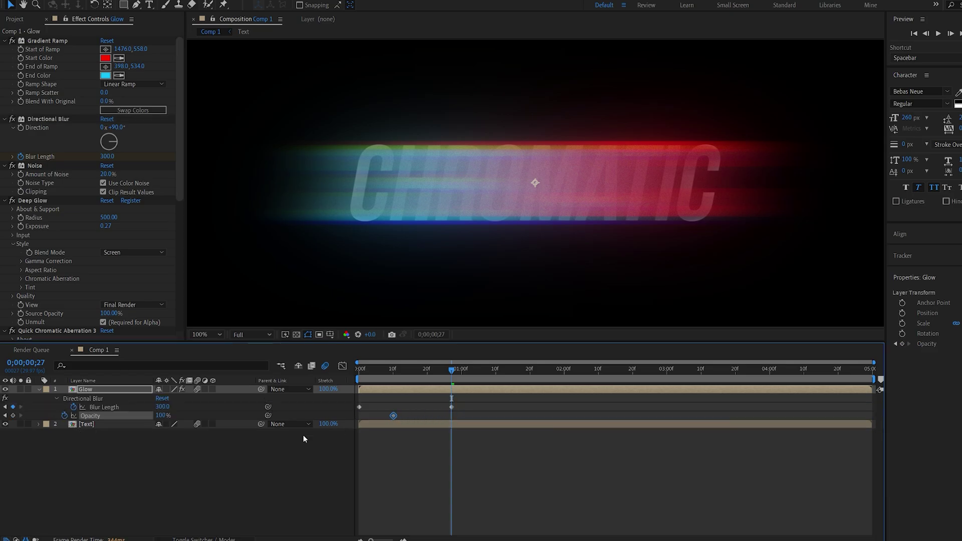
{"action": "left_click", "coordinate": [164, 419]}
{"action": "type", "text": "30"}
{"action": "left_click", "coordinate": [350, 439]}
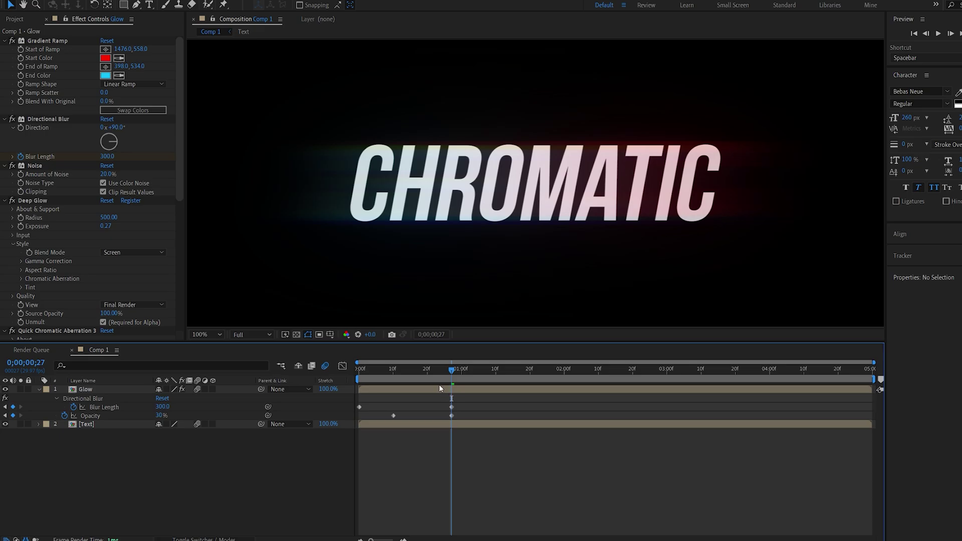
{"action": "left_click", "coordinate": [161, 416]}
{"action": "type", "text": "50"}
{"action": "key", "text": "Return"}
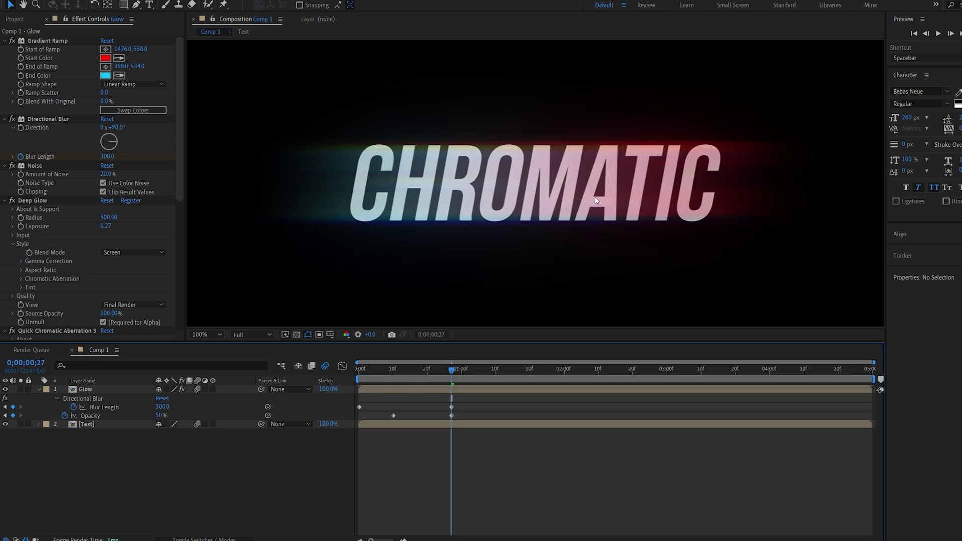
- Collapse the Glow layer and bring up its blending mode choices
{"action": "left_click_drag", "start_coordinate": [483, 399], "coordinate": [365, 436]}
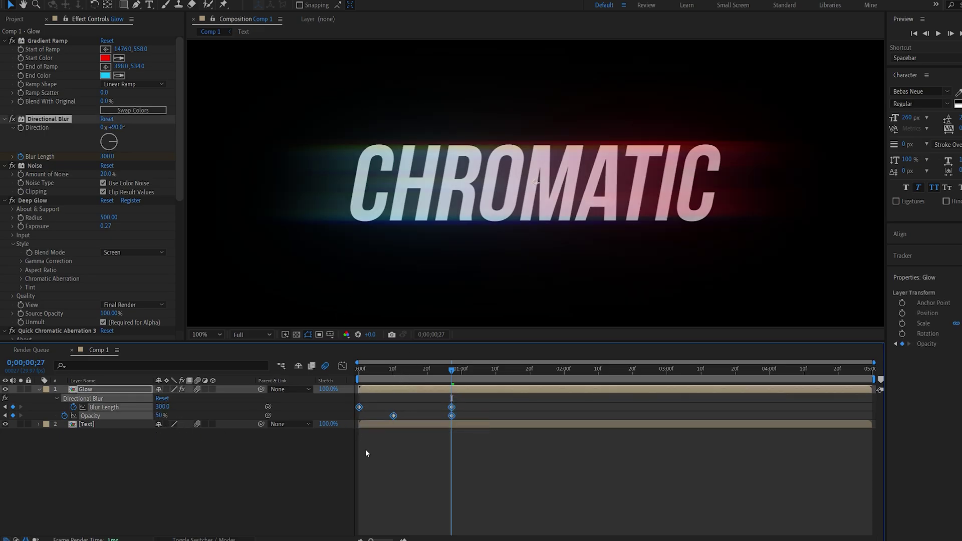
{"action": "left_click", "coordinate": [368, 449]}
{"action": "left_click", "coordinate": [240, 487]}
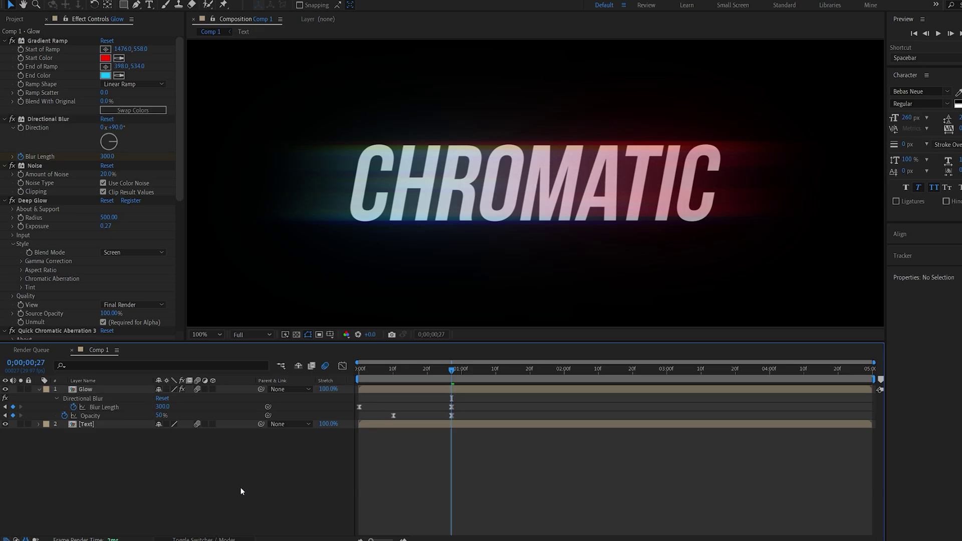
{"action": "left_click", "coordinate": [38, 389]}
{"action": "key", "text": "F4"}
{"action": "left_click", "coordinate": [167, 389]}
- Set the Glow layer to Add blending and preview the animation from the start
{"action": "left_click", "coordinate": [205, 90]}
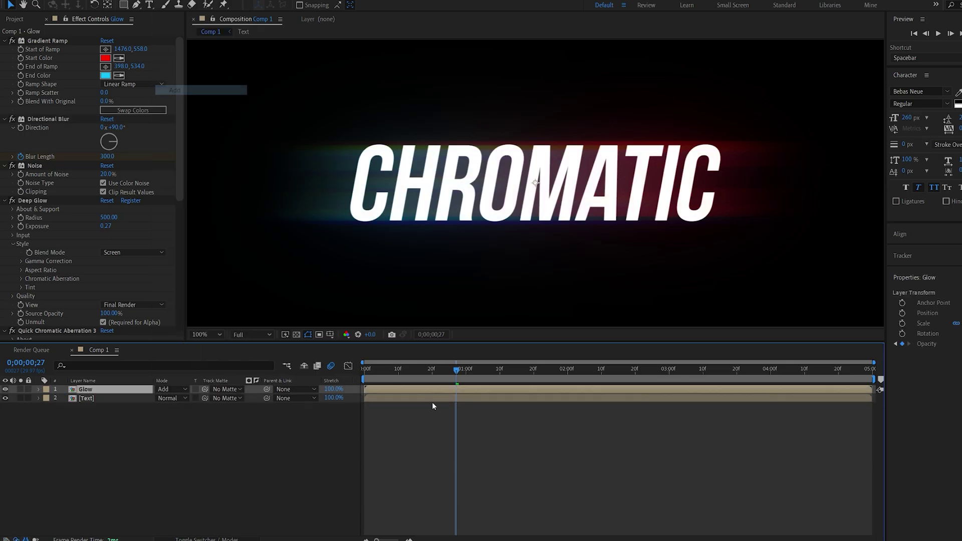
{"action": "key", "text": "Home"}
{"action": "key", "text": "space"}
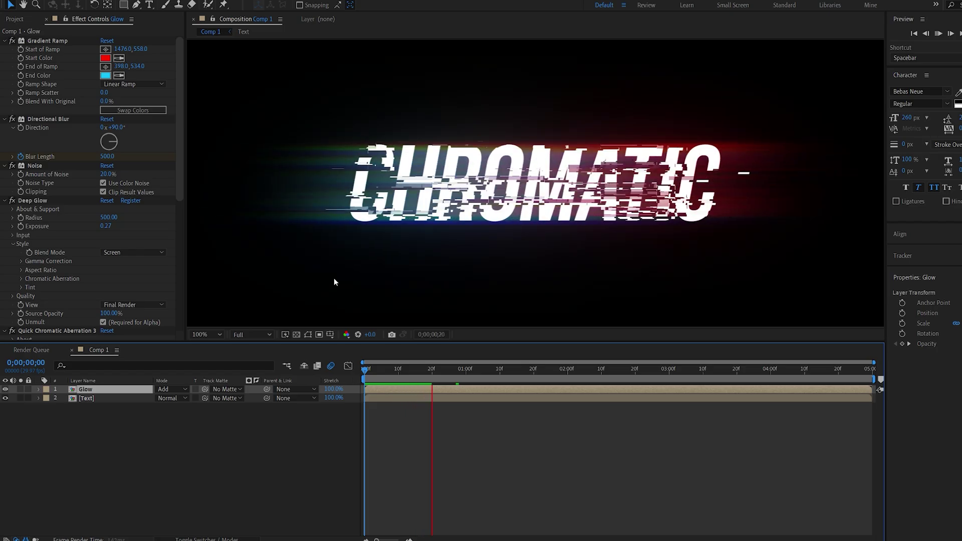
{"action": "key", "text": "space"}
{"action": "key", "text": "space"}
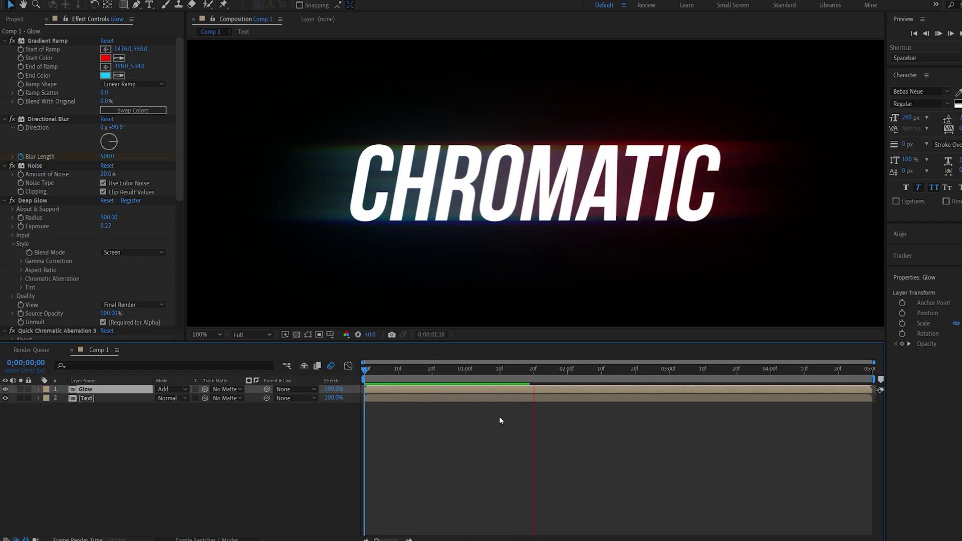
- Move the current time to 1;19 and open the Text precomp
{"action": "left_click", "coordinate": [486, 371]}
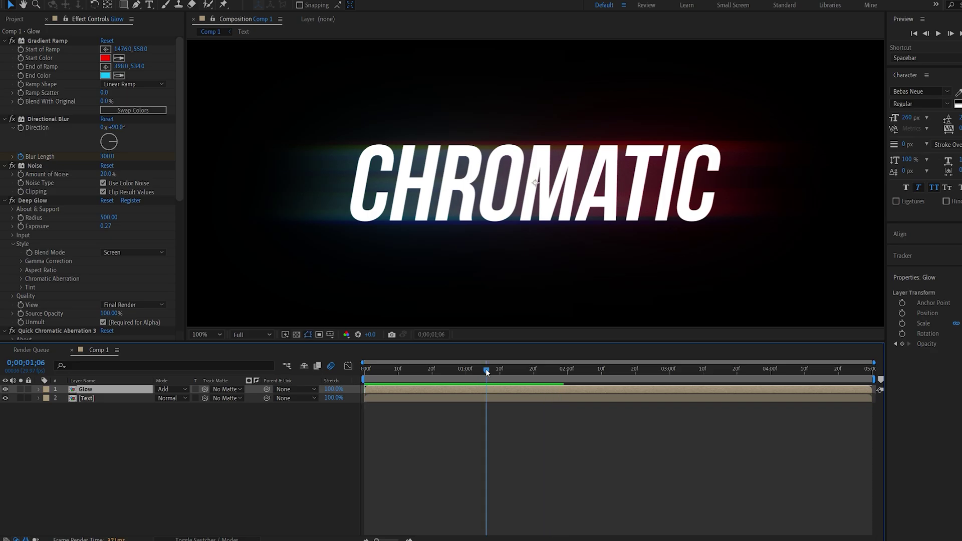
{"action": "left_click_drag", "start_coordinate": [486, 371], "coordinate": [530, 373]}
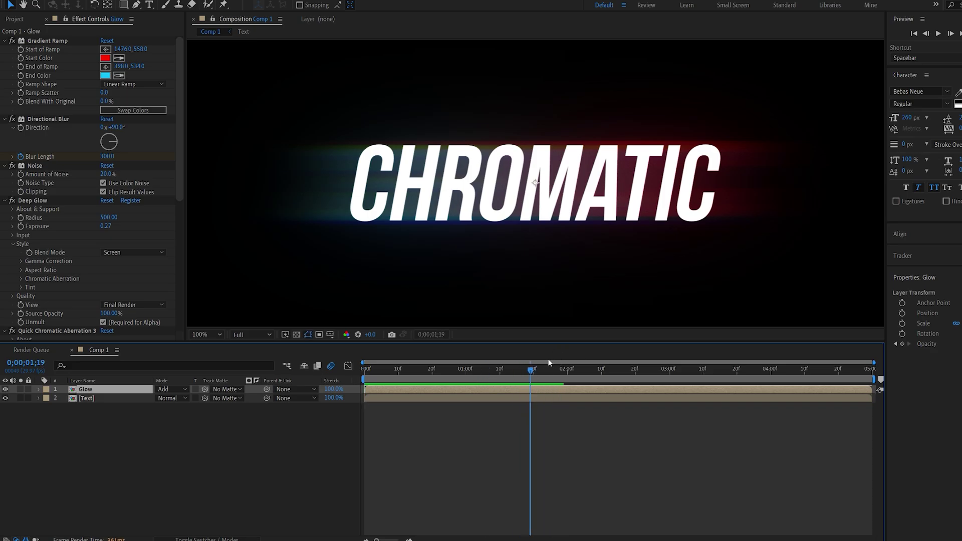
{"action": "double_click", "coordinate": [93, 398]}
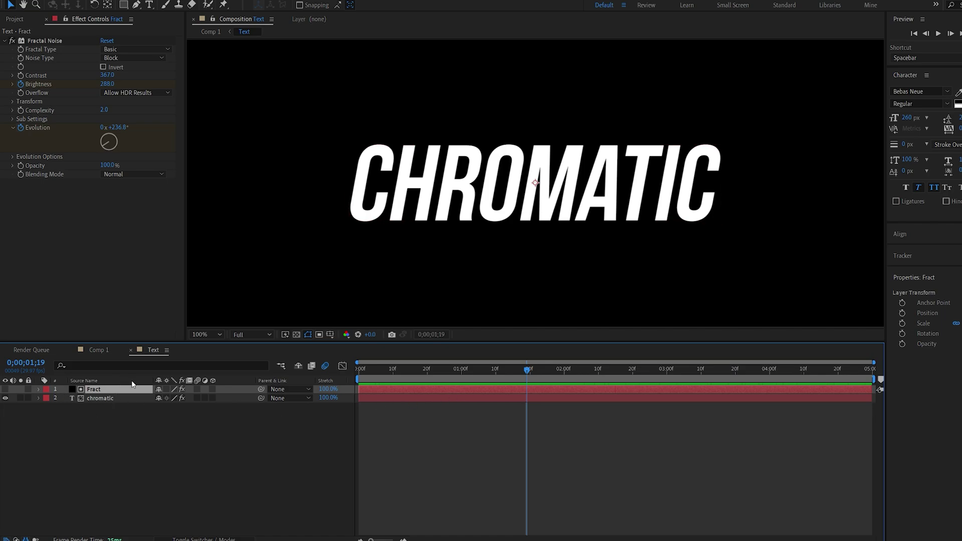
- Keyframe a Fract Brightness dip 288→190→288 between 1;19 and 1;28
{"action": "key", "text": "u"}
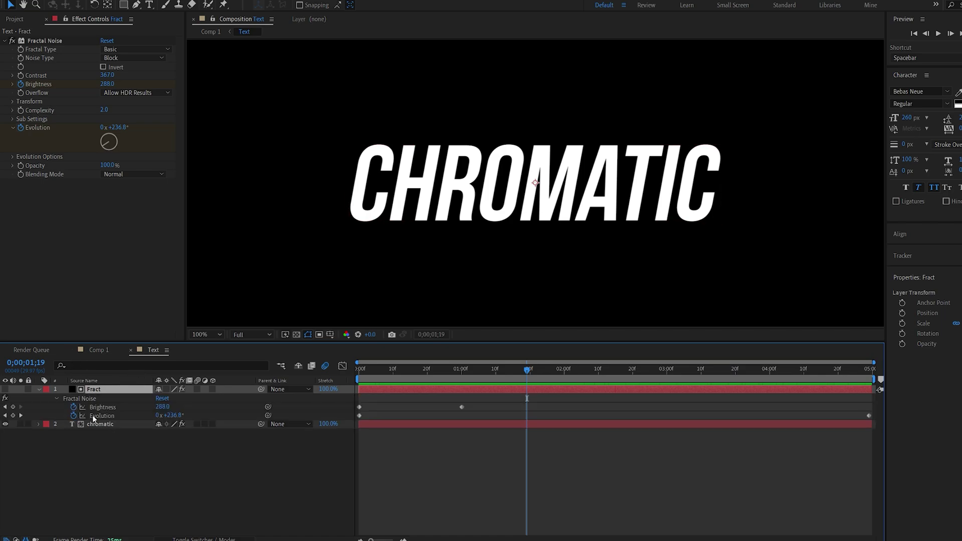
{"action": "left_click", "coordinate": [13, 406]}
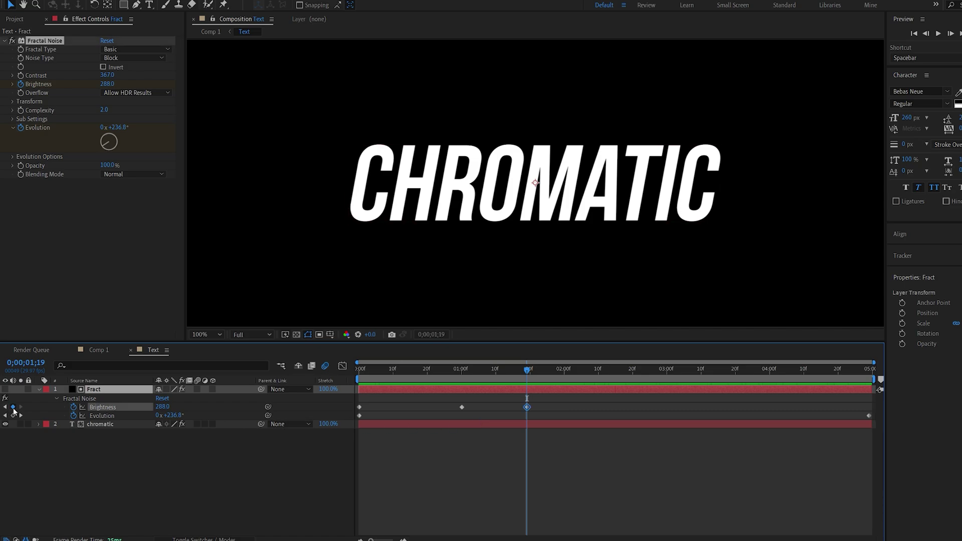
{"action": "left_click", "coordinate": [537, 372]}
{"action": "left_click_drag", "start_coordinate": [164, 406], "coordinate": [119, 414]}
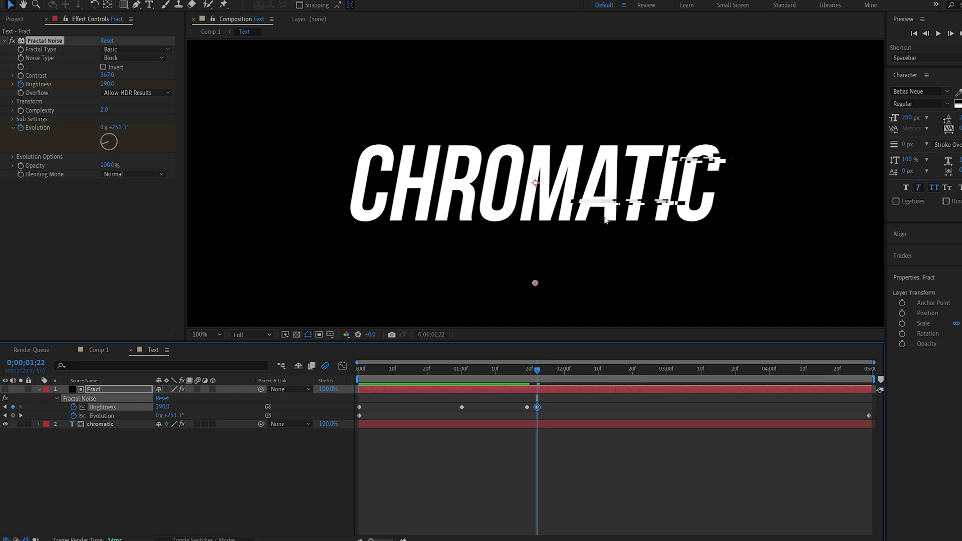
{"action": "left_click", "coordinate": [526, 407]}
{"action": "left_click", "coordinate": [556, 368]}
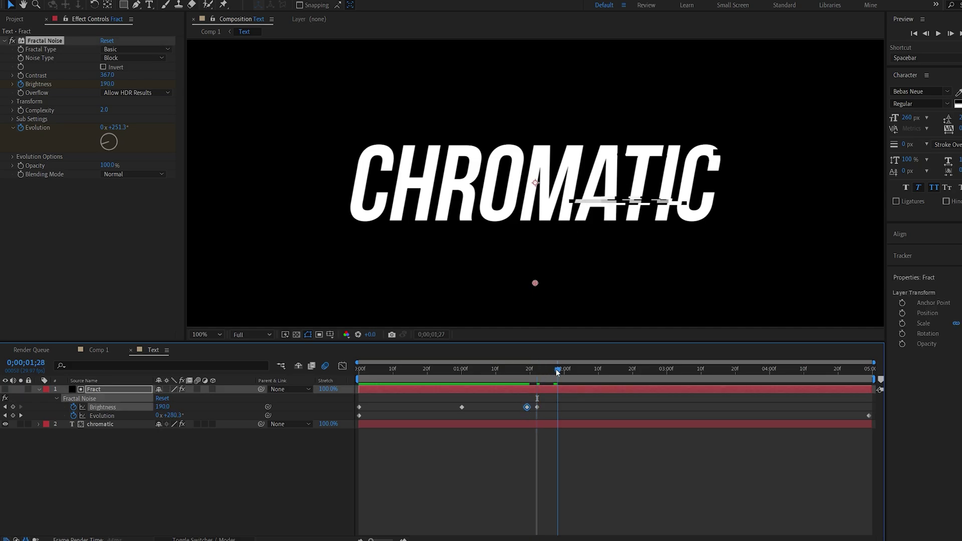
{"action": "key", "text": "ctrl+v"}
{"action": "mouse_move", "coordinate": [525, 370]}
{"action": "left_mouse_down"}
{"action": "mouse_move", "coordinate": [552, 374]}
{"action": "mouse_move", "coordinate": [528, 374]}
{"action": "left_mouse_up"}
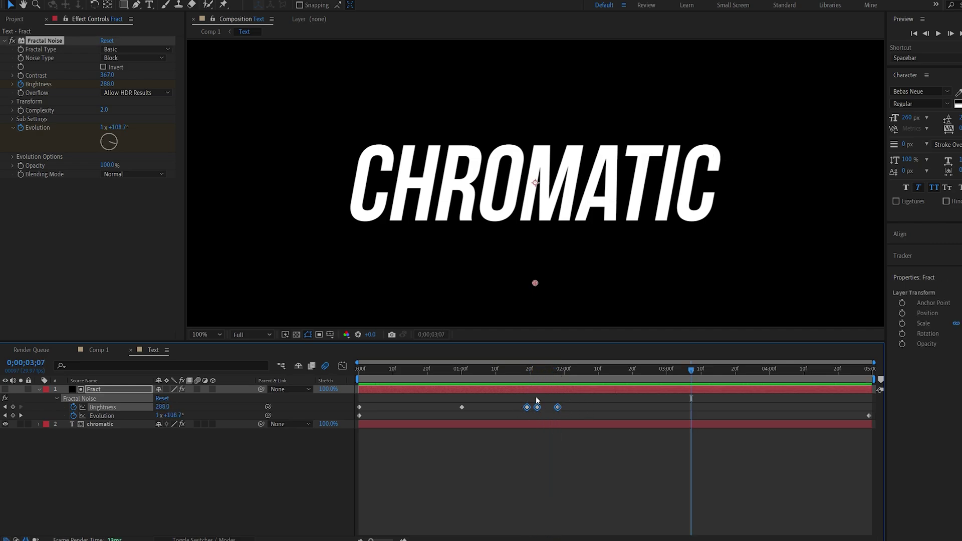
- Paste the Brightness dip at 3;03 and review the glitches near 3;04 and 4;08
{"action": "left_click_drag", "start_coordinate": [533, 375], "coordinate": [790, 371]}
{"action": "key", "text": "ctrl+v"}
{"action": "key", "text": "ctrl+v"}
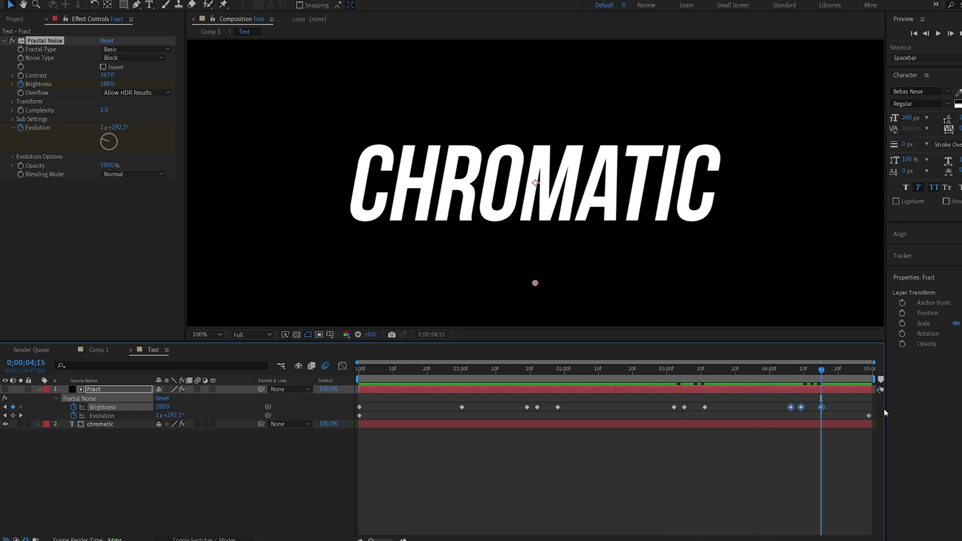
{"action": "left_click", "coordinate": [678, 371]}
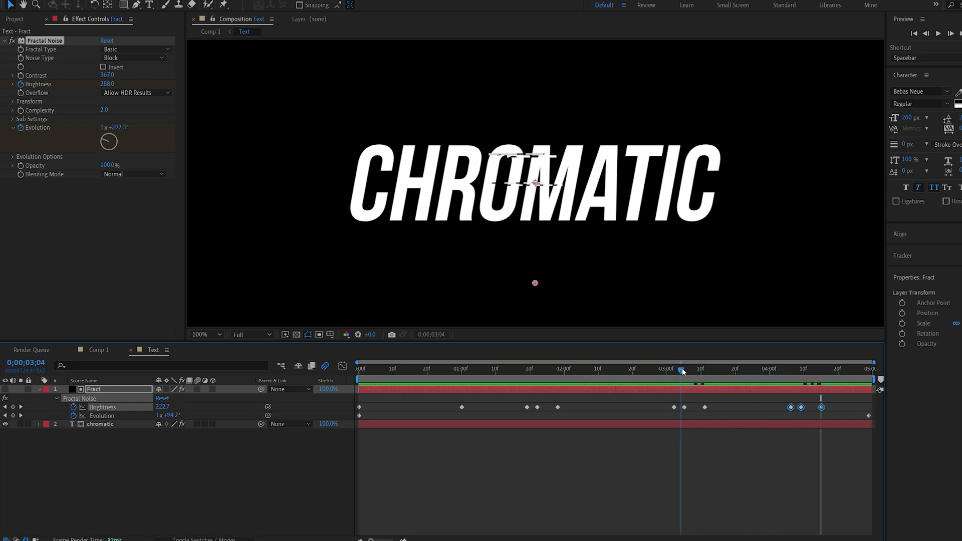
{"action": "left_click", "coordinate": [531, 373]}
{"action": "left_click", "coordinate": [797, 374]}
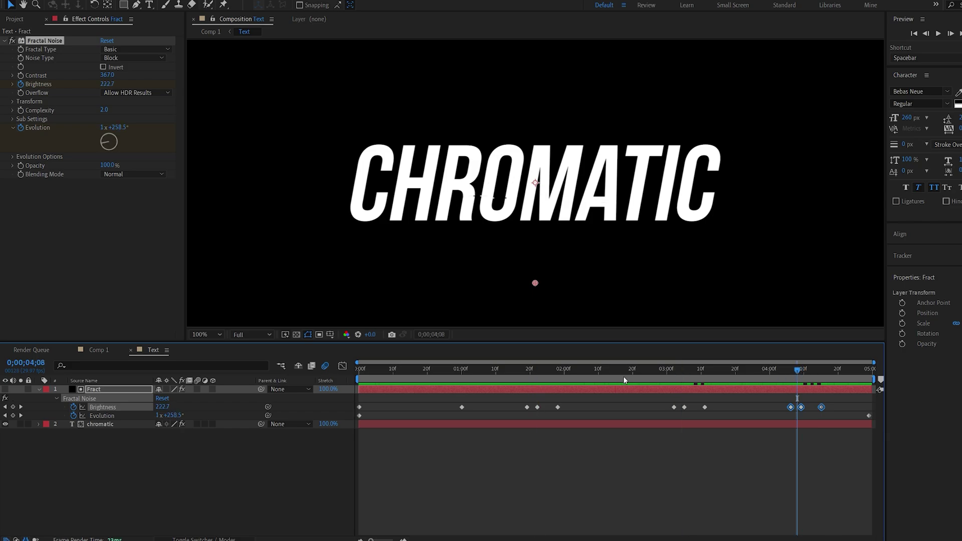
{"action": "left_click", "coordinate": [523, 373]}
- Return to Comp 1 and preview the final effect from the start
{"action": "left_click", "coordinate": [95, 350]}
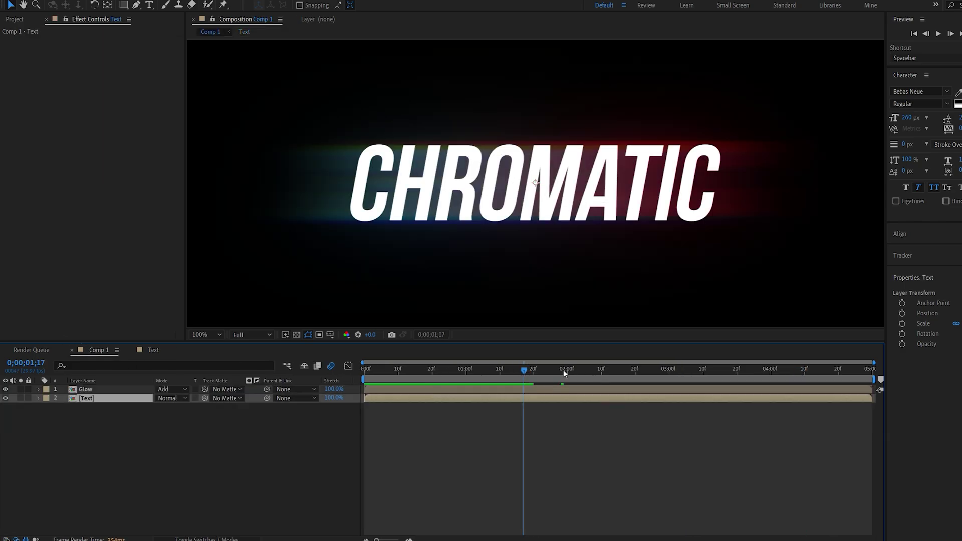
{"action": "left_click_drag", "start_coordinate": [563, 369], "coordinate": [363, 371]}
{"action": "key", "text": "space"}
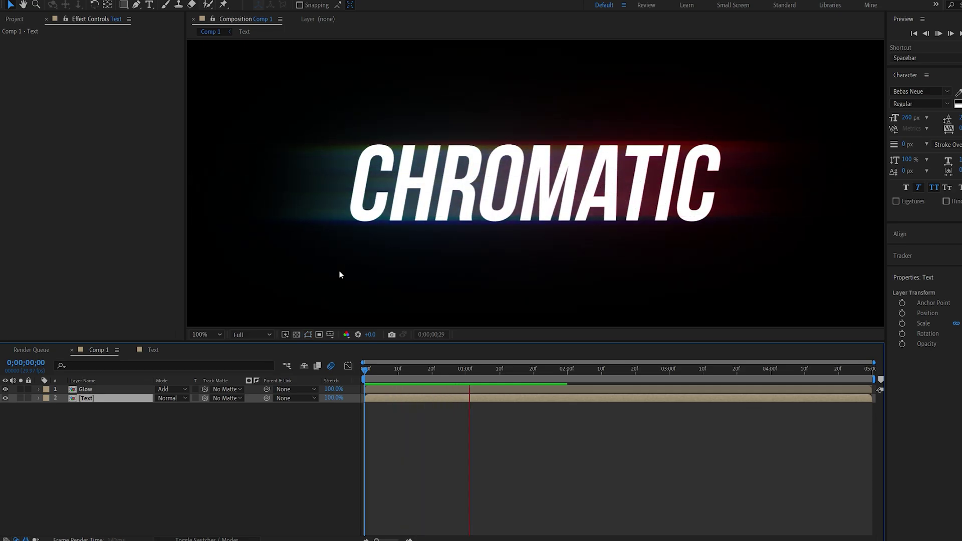